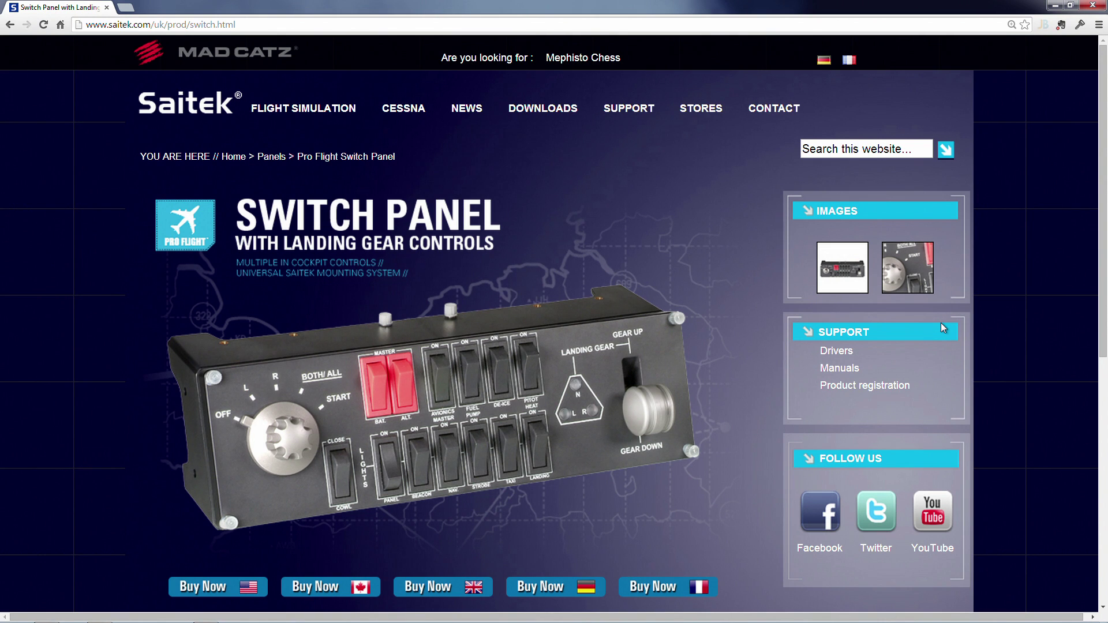
View the Saitek Pro Flight Radio Panel, Instrument Panel, then Multi Panel product pages.
mouse_move(337, 112)
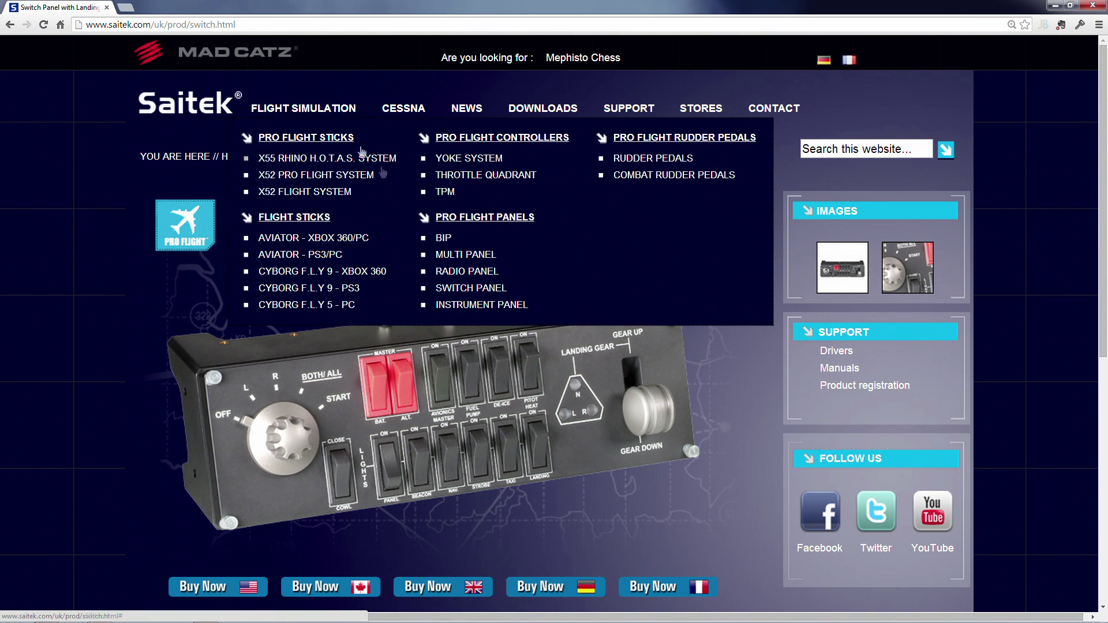
left_click(466, 271)
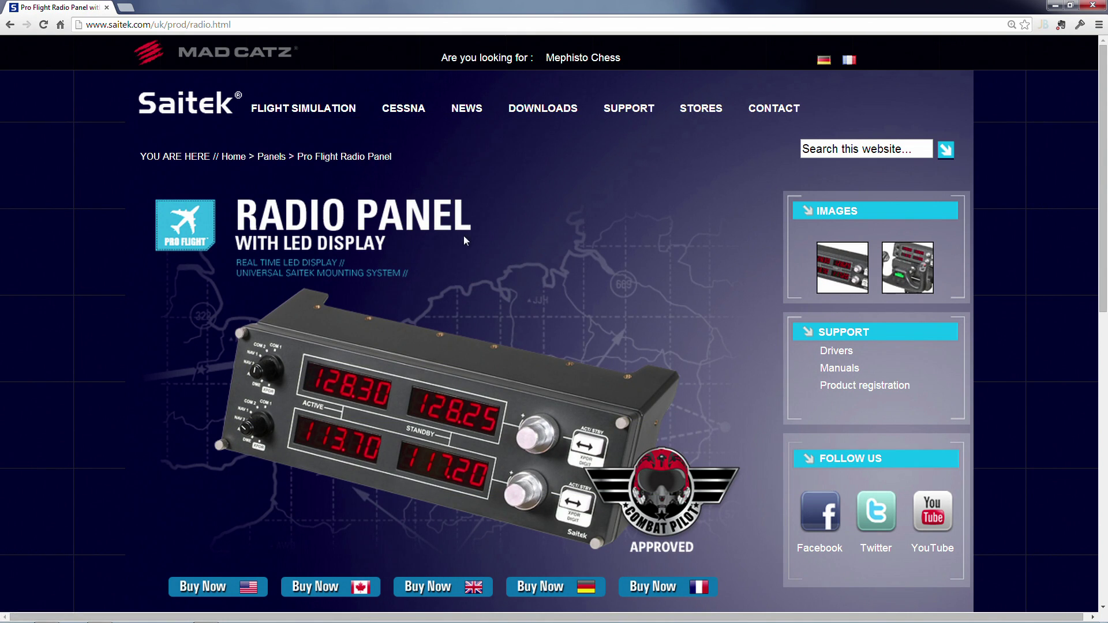
left_click(341, 118)
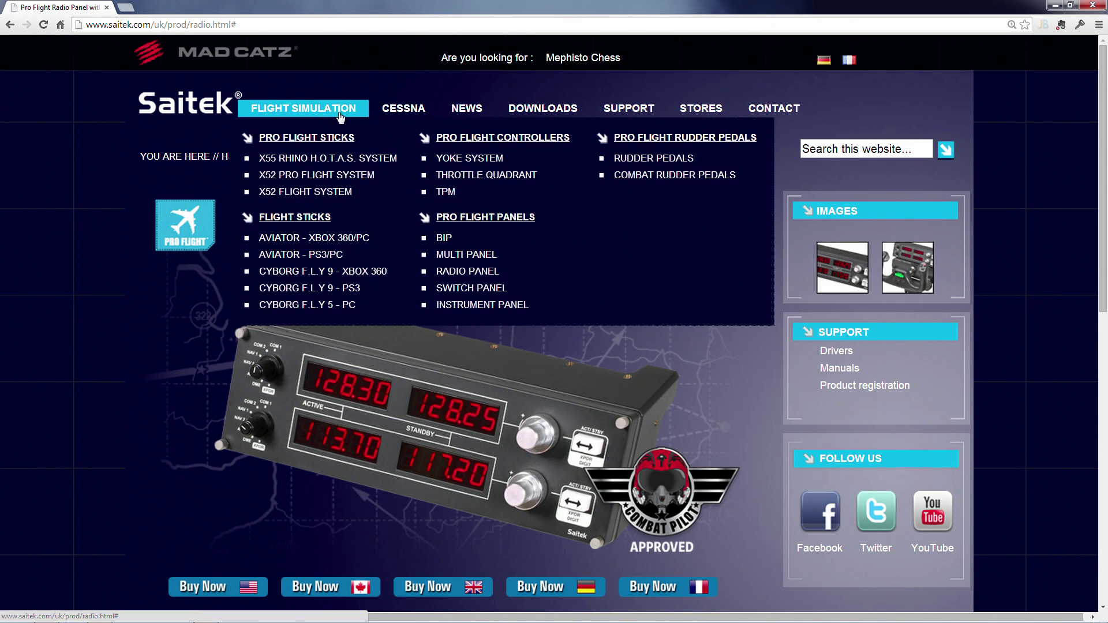
left_click(471, 304)
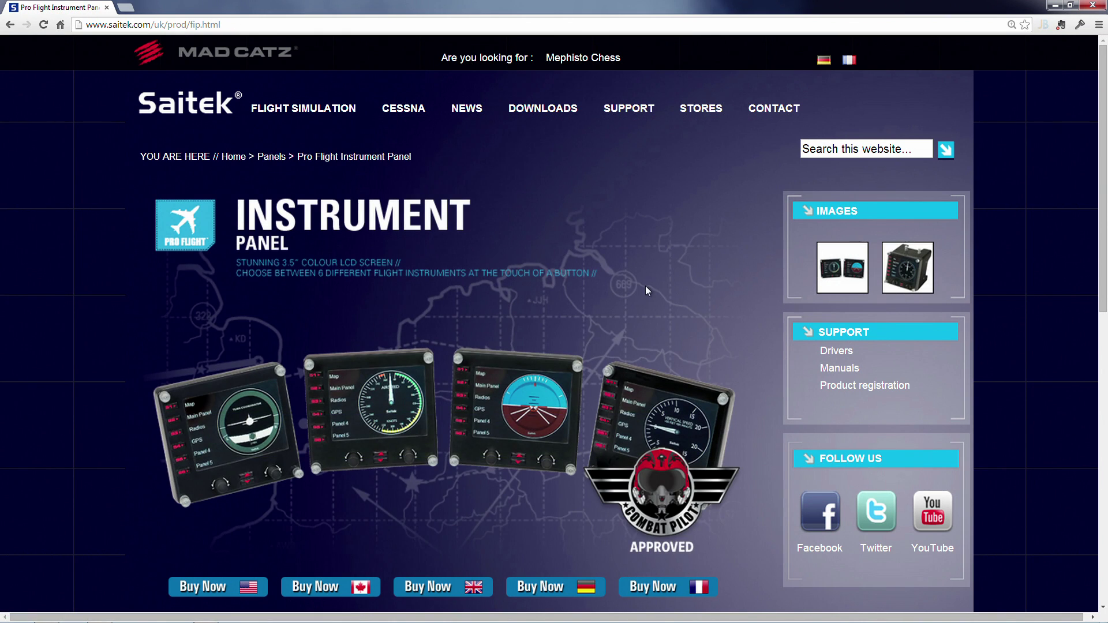
mouse_move(352, 112)
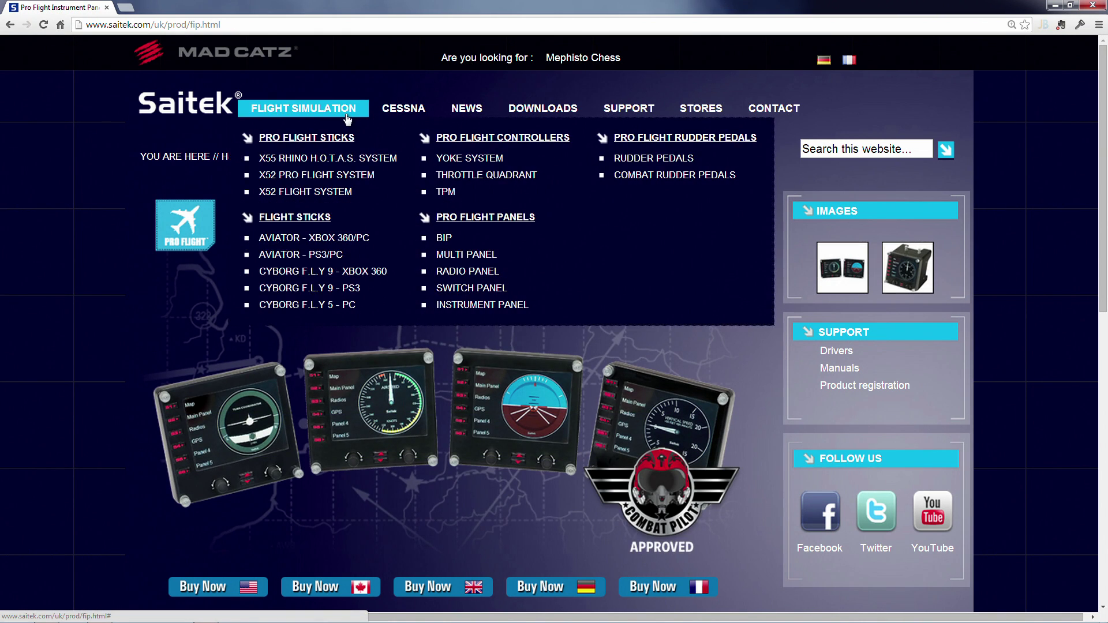
left_click(457, 255)
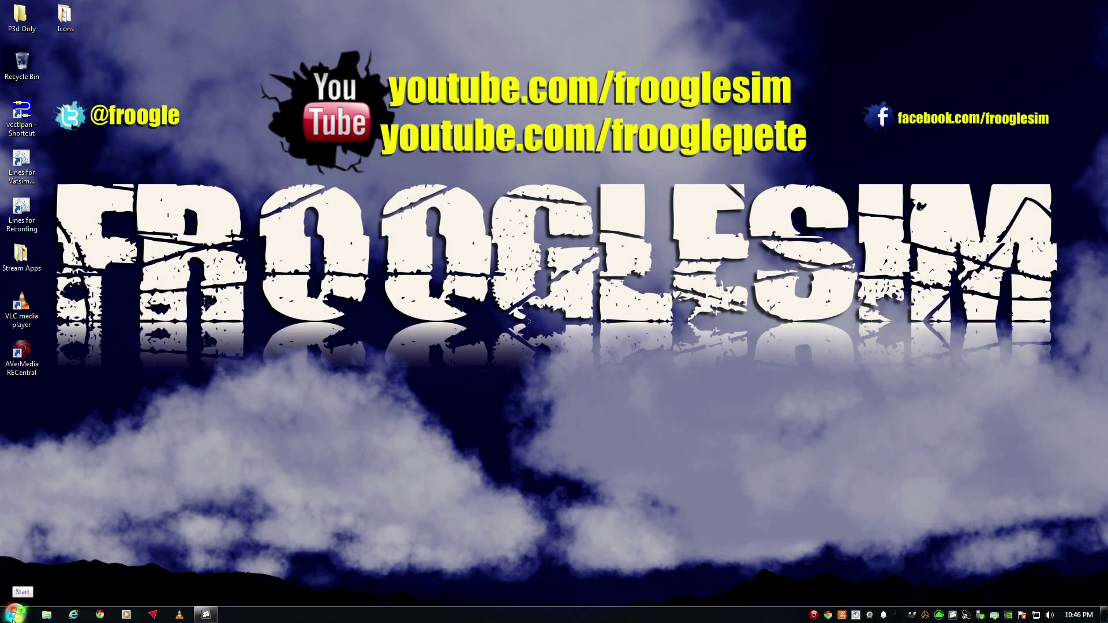
Open C:\Program Files (x86)\Saitek and select the Pro Flight Panels folder.
left_click(15, 613)
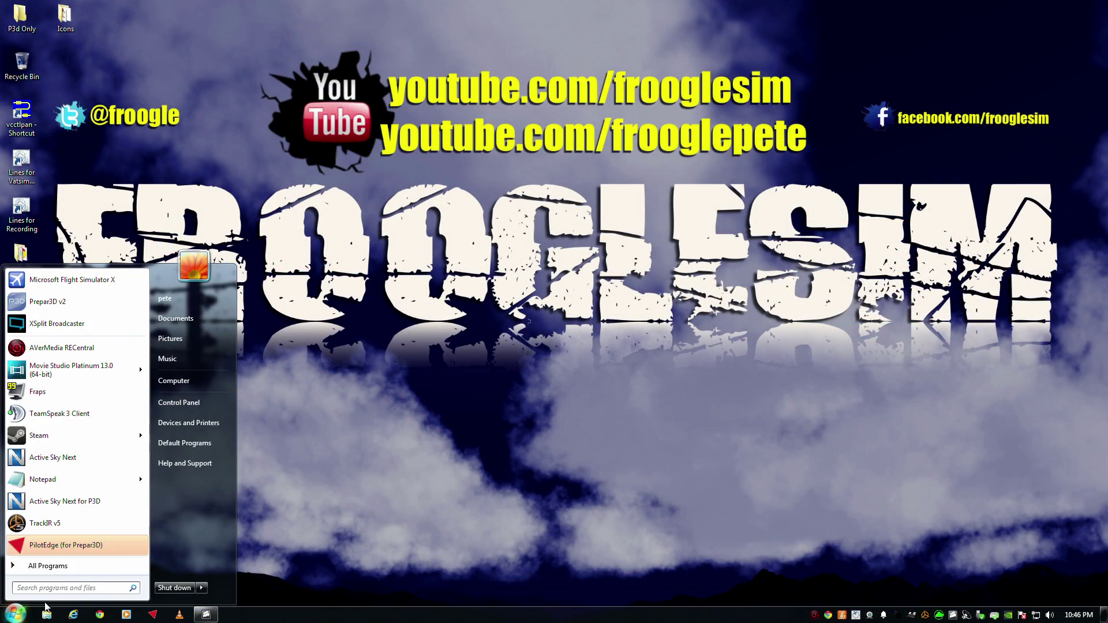
left_click(216, 380)
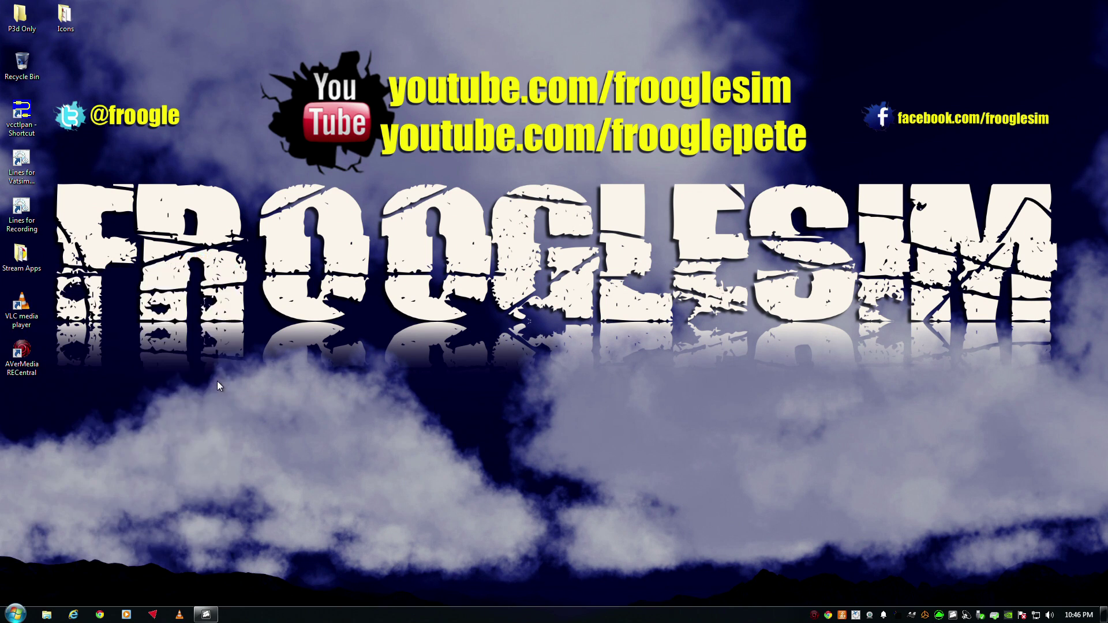
double_click(393, 167)
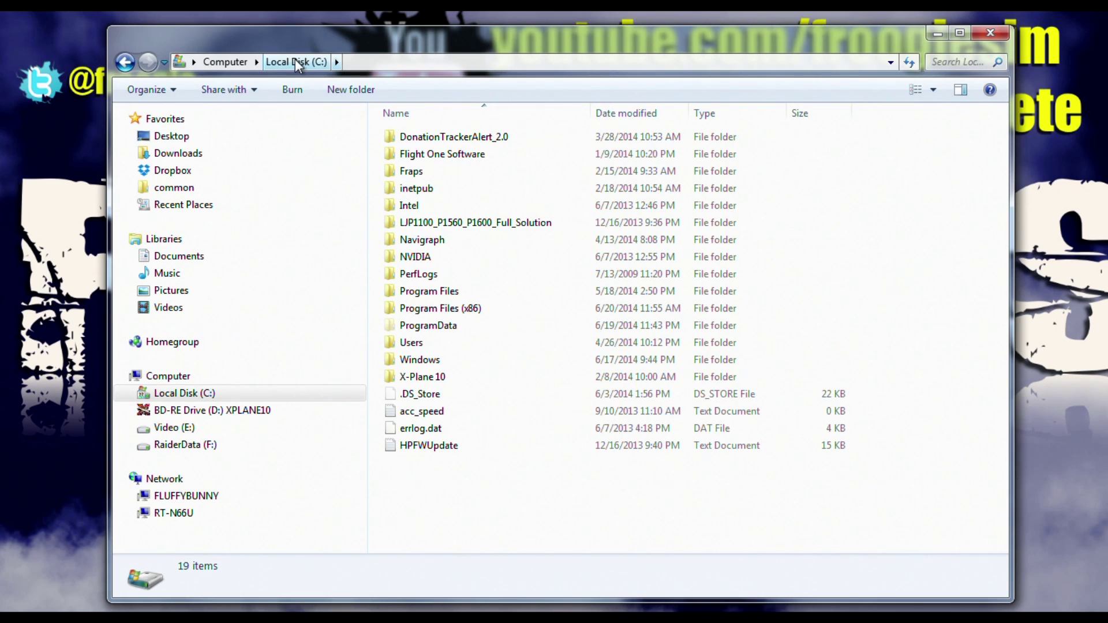
double_click(459, 308)
scroll(459, 309, "down", 1)
scroll(458, 309, "down", 16)
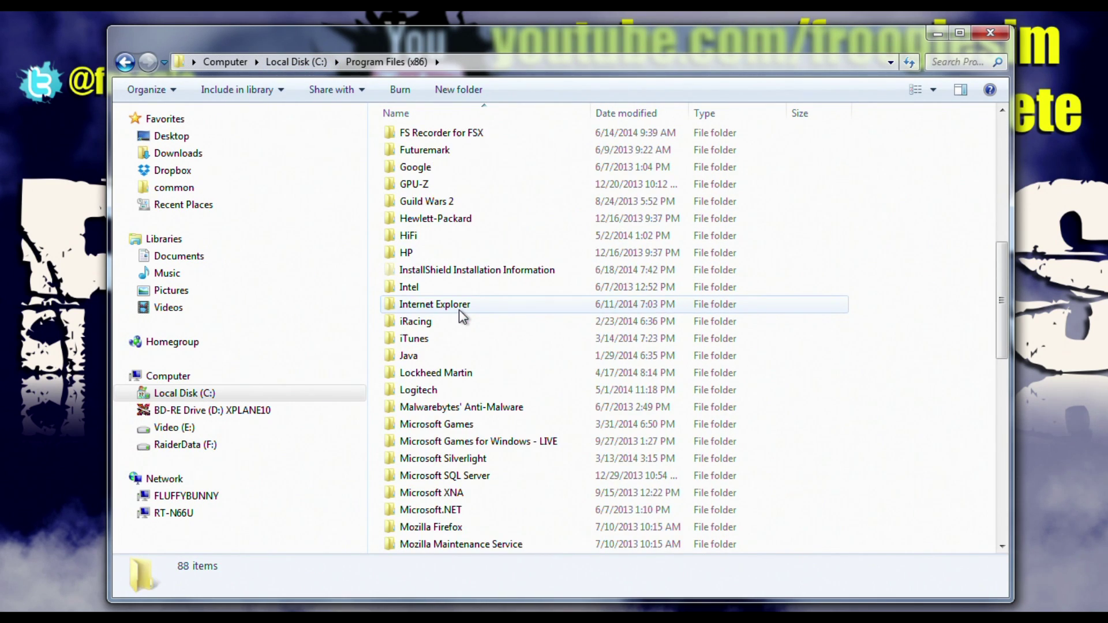
double_click(439, 527)
left_click(439, 141)
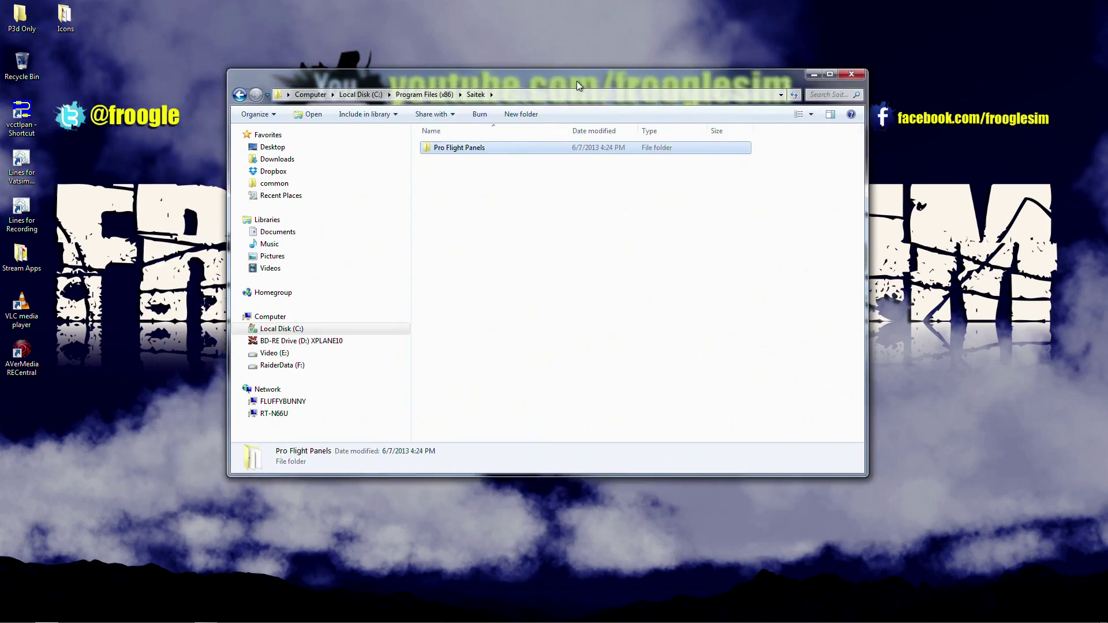
Jump to the user's home folder and select AppData.
left_click_drag(576, 80, 545, 96)
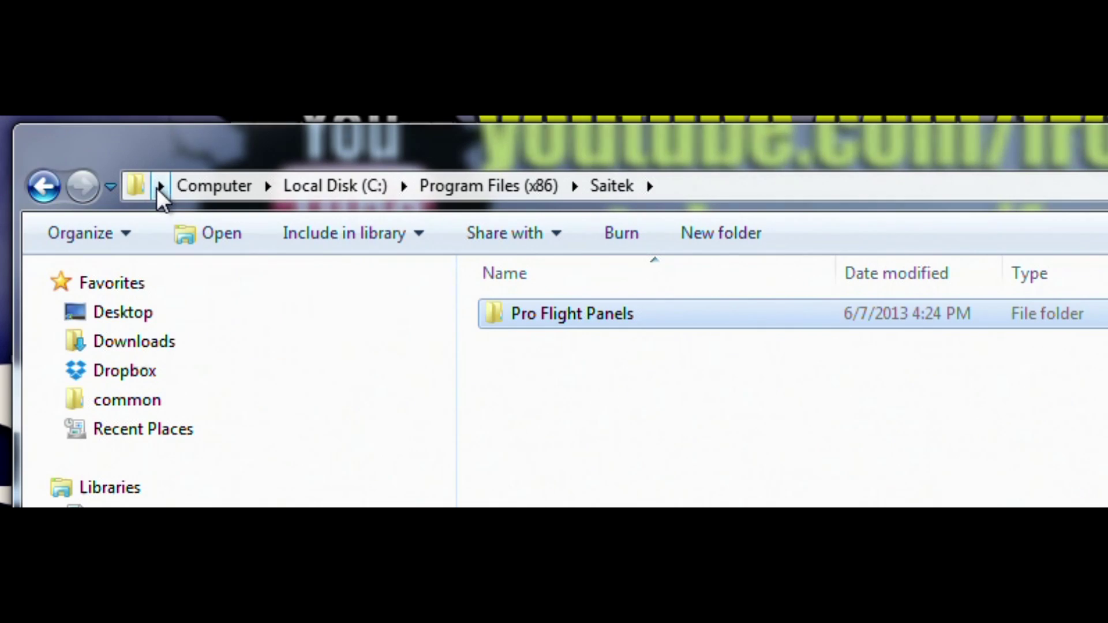
left_click(158, 186)
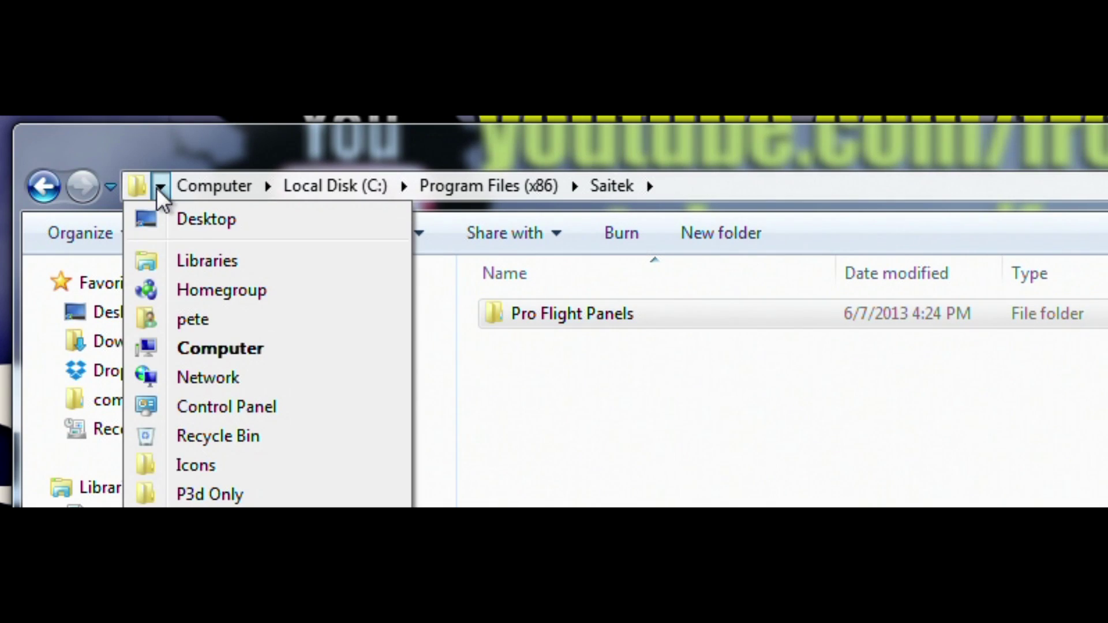
left_click(185, 311)
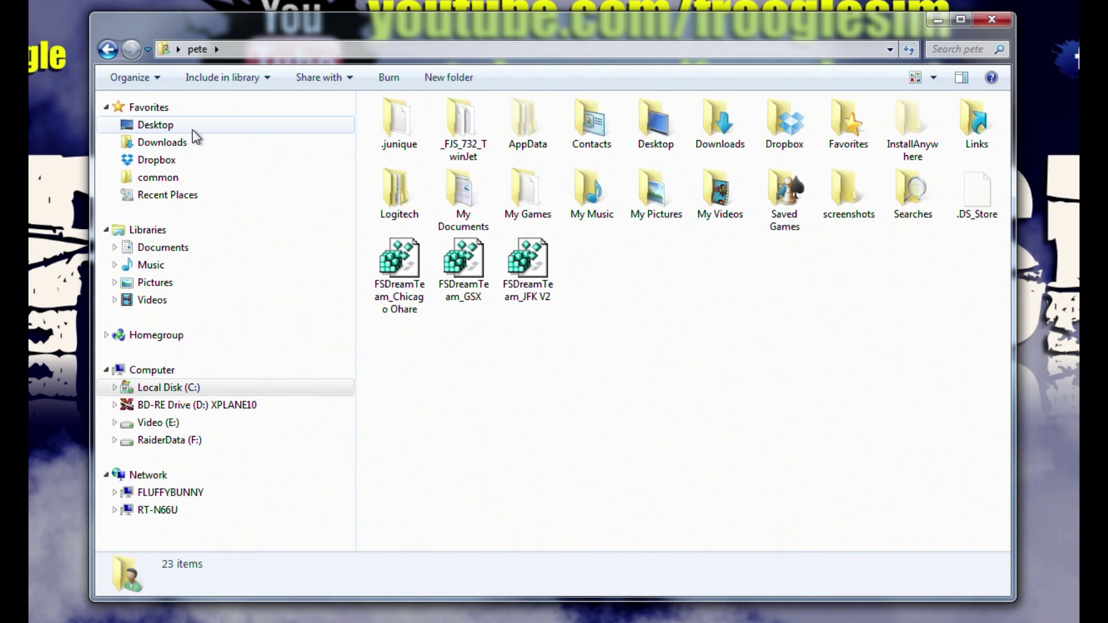
left_click(513, 135)
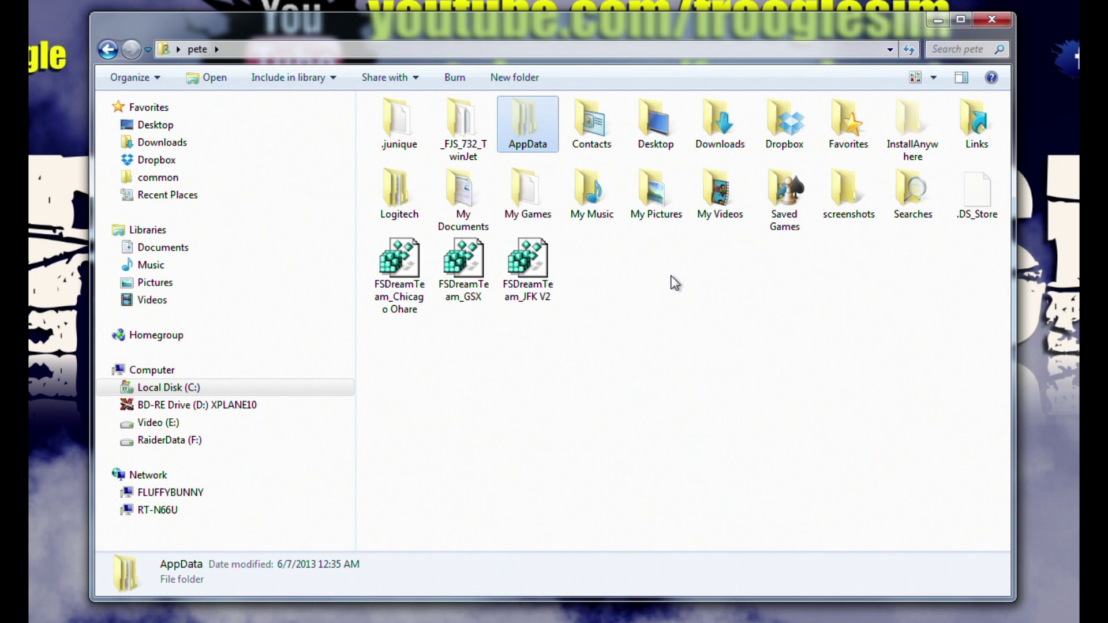
key("super")
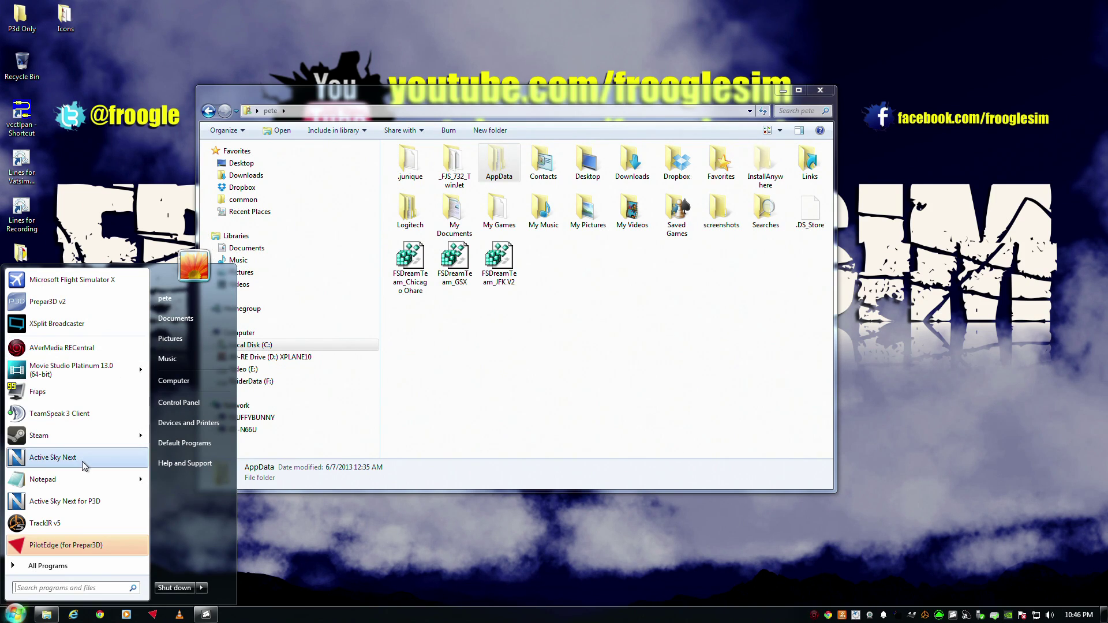
type("hidden")
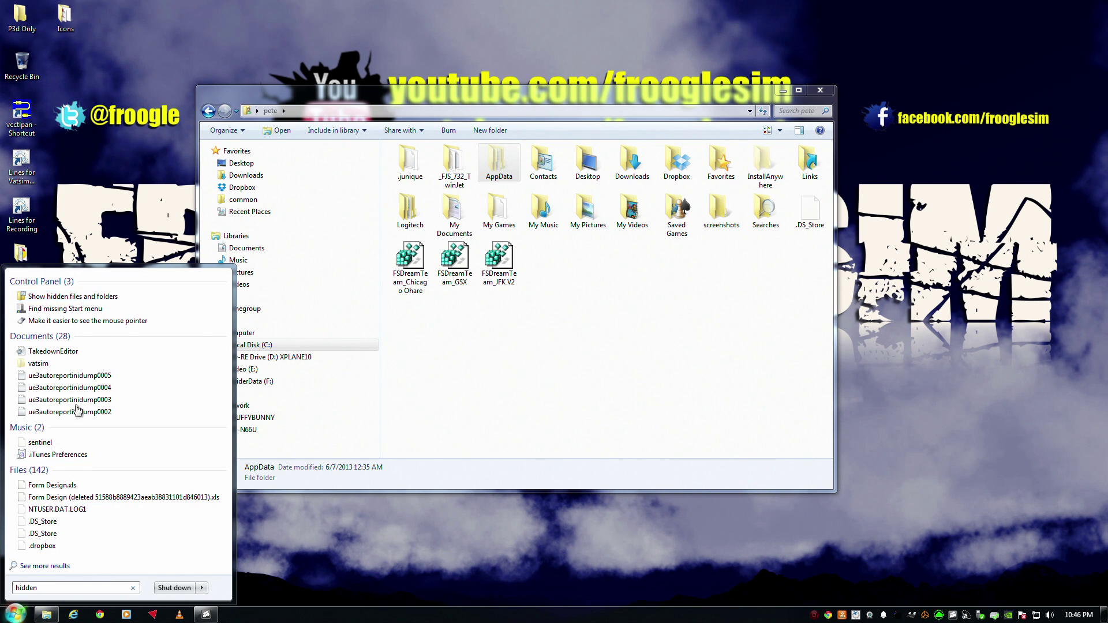
left_click(58, 298)
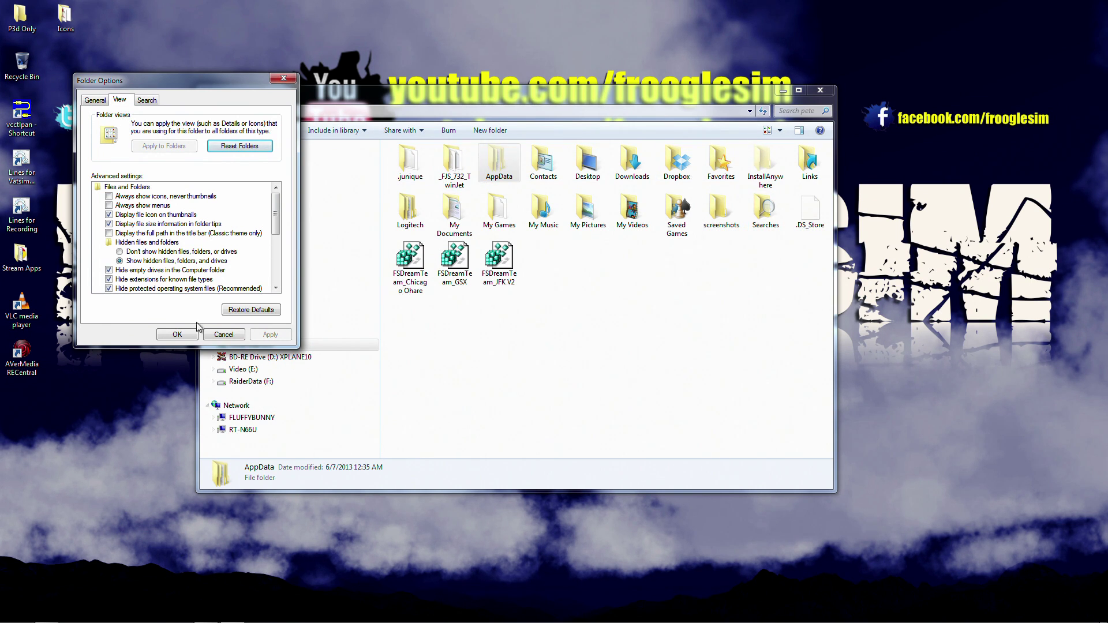
left_click(206, 336)
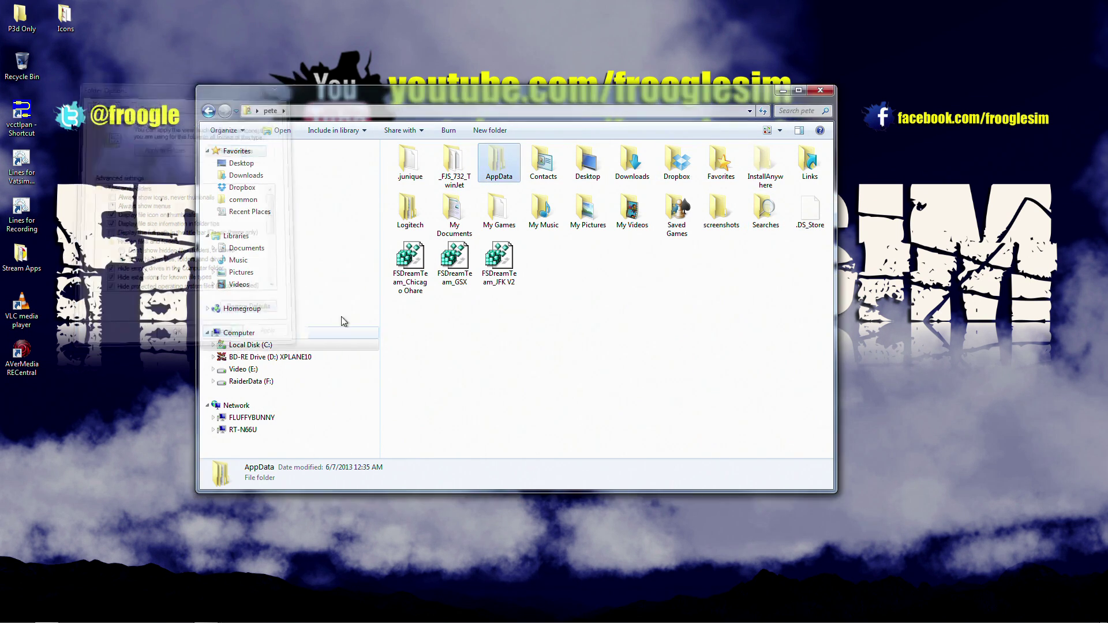
Navigate to AppData\Roaming\Microsoft\FSX and bring up the context menu for the exe file.
double_click(497, 171)
double_click(453, 188)
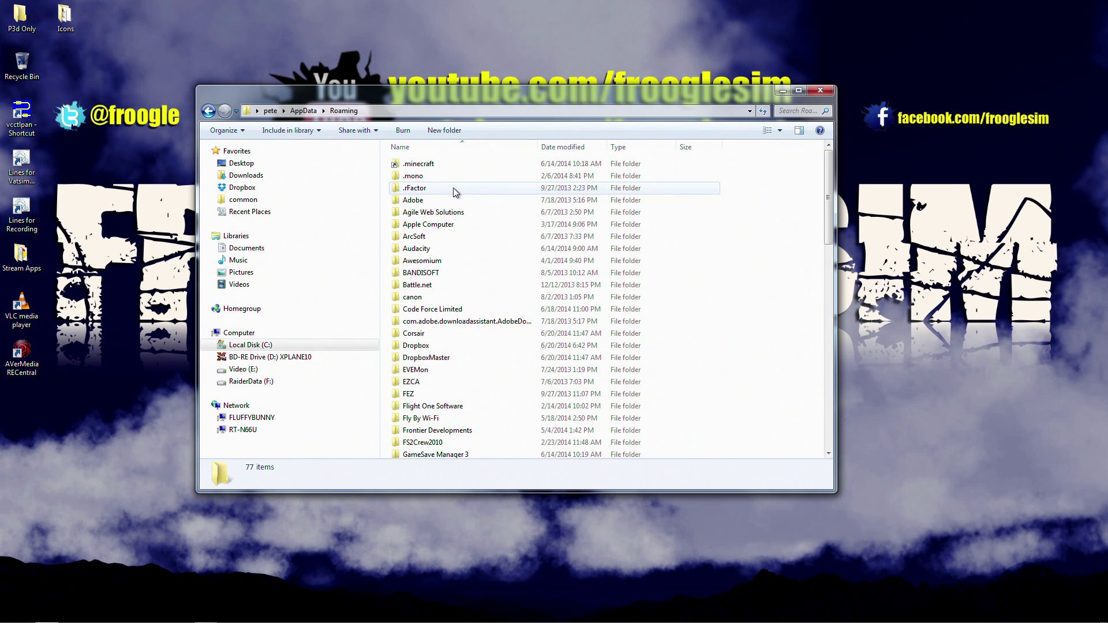
scroll(457, 271, "down", 5)
scroll(457, 279, "down", 2)
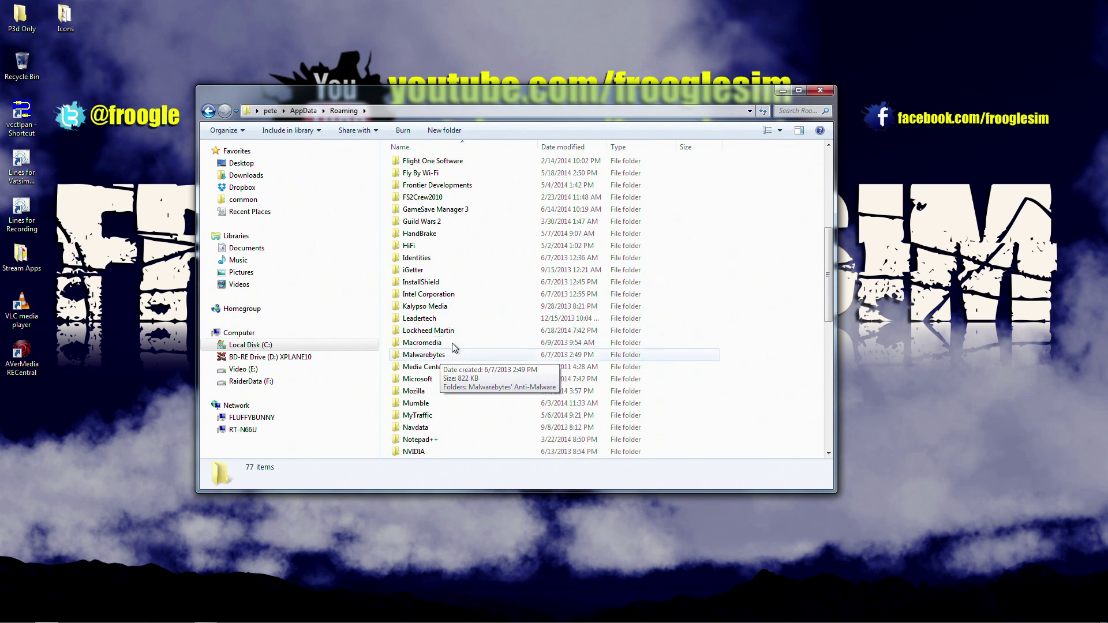
double_click(417, 379)
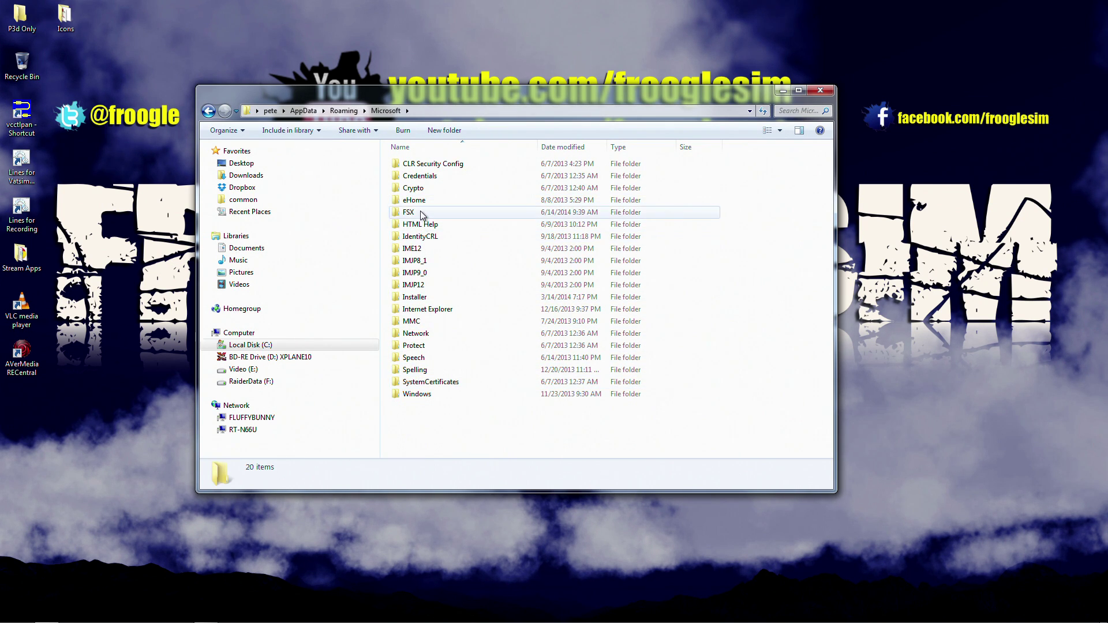
double_click(420, 211)
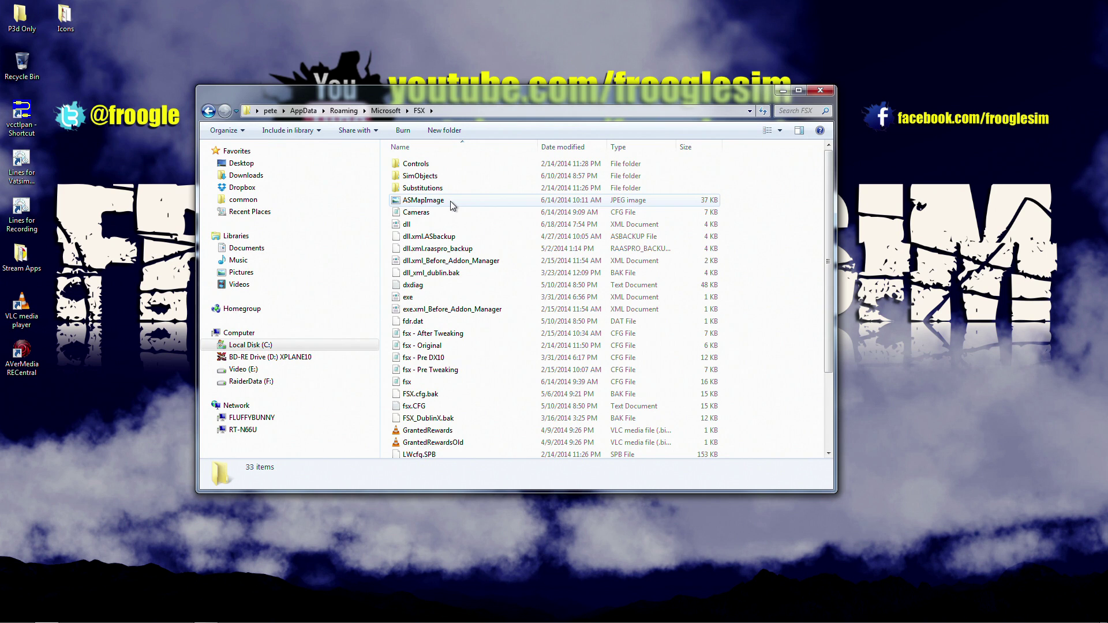
left_click(403, 298)
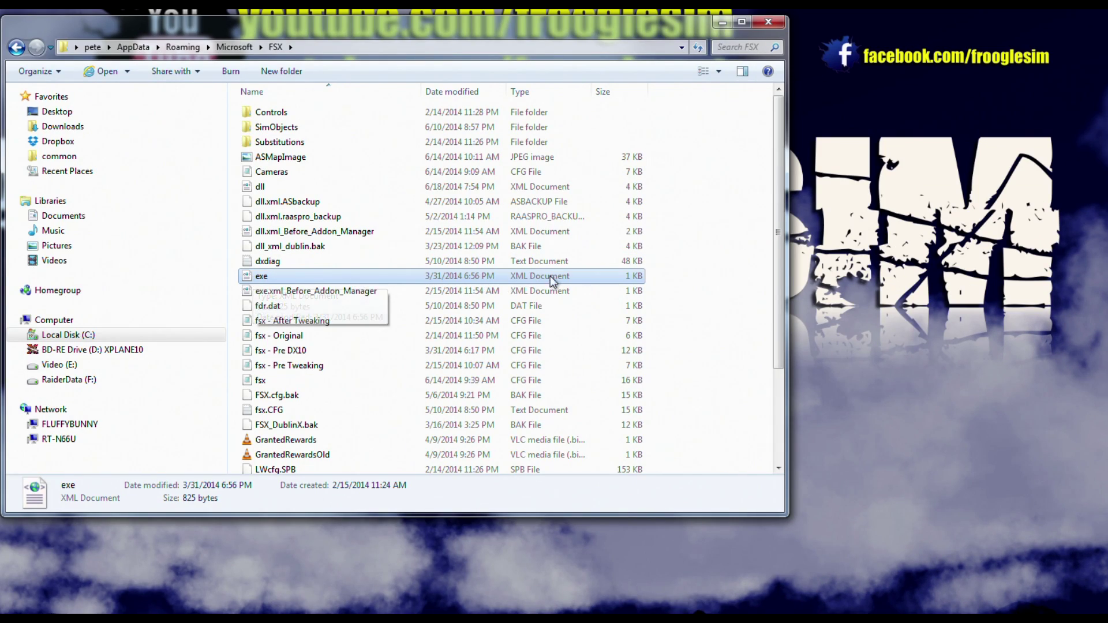
right_click(284, 282)
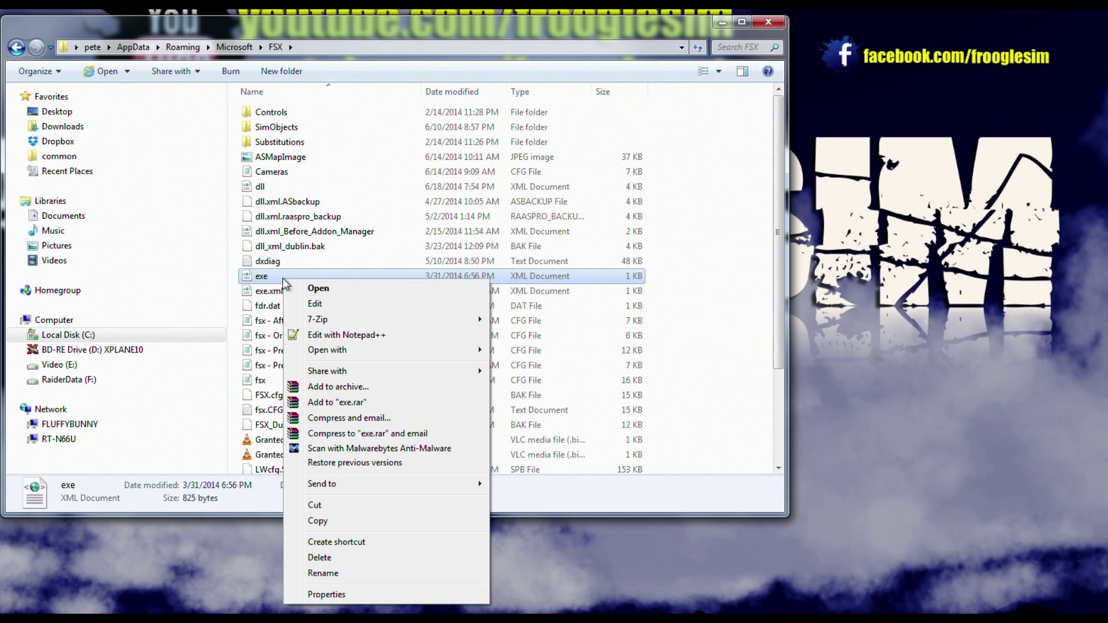
Edit exe in Notepad and copy the Saitek Panel(s) Plugin for FSX Launch.Addon block.
left_click(323, 301)
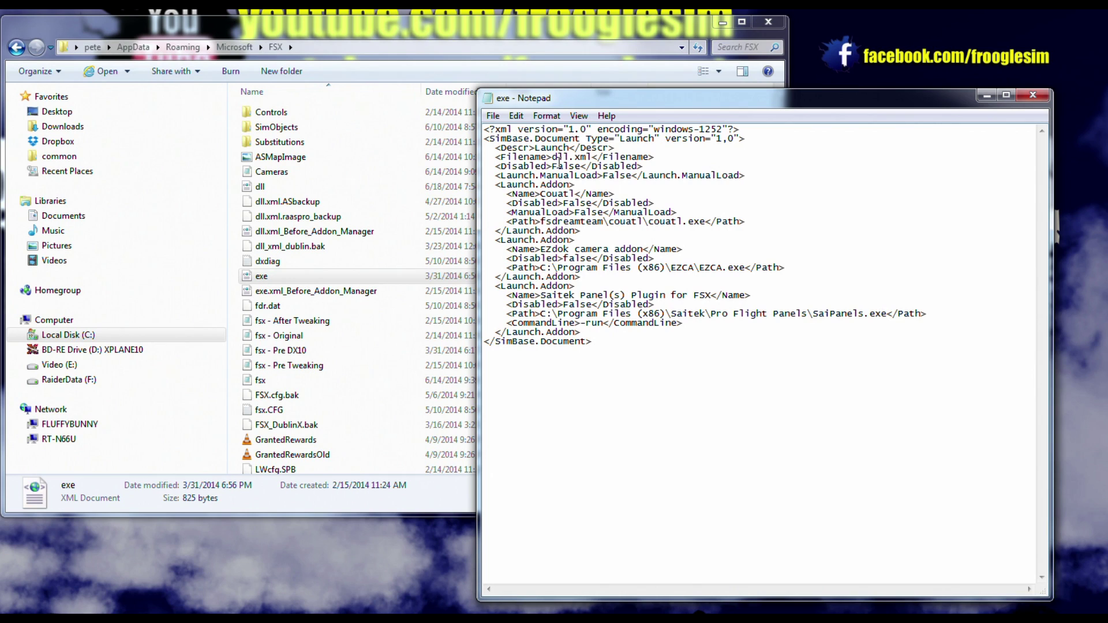
left_click_drag(494, 288, 744, 304)
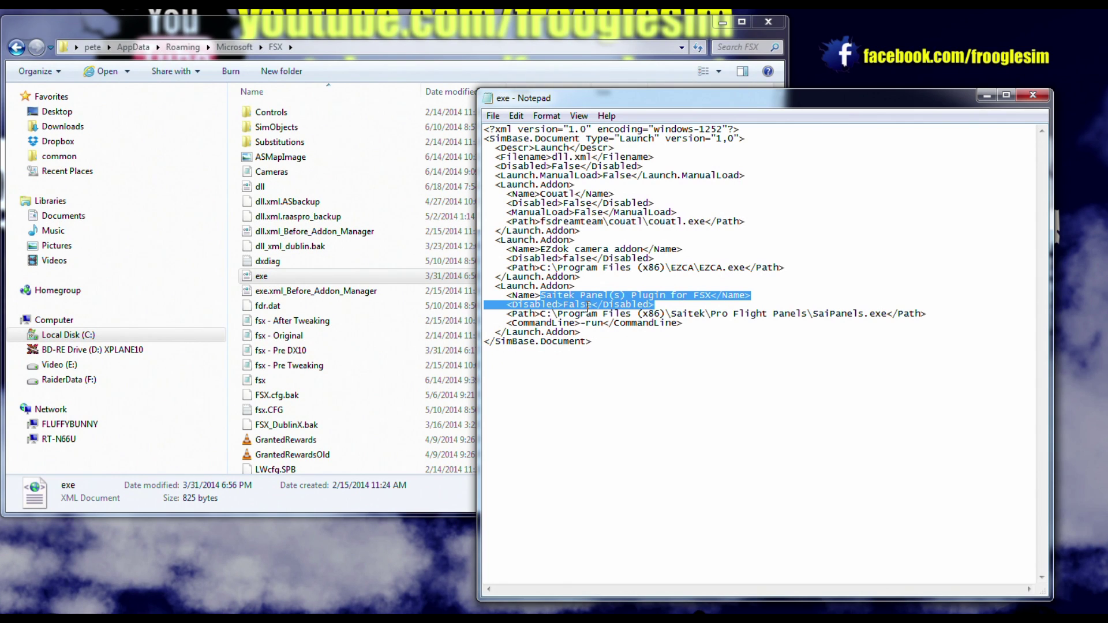
left_click_drag(928, 315, 547, 295)
left_click(628, 299)
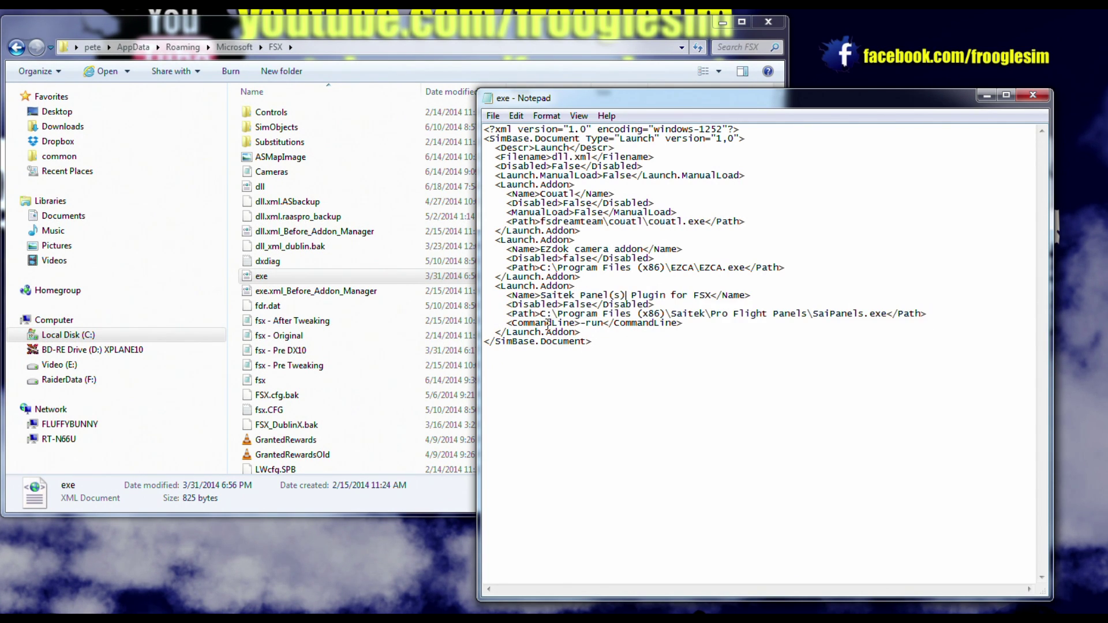
left_click_drag(586, 329, 474, 287)
left_click(517, 116)
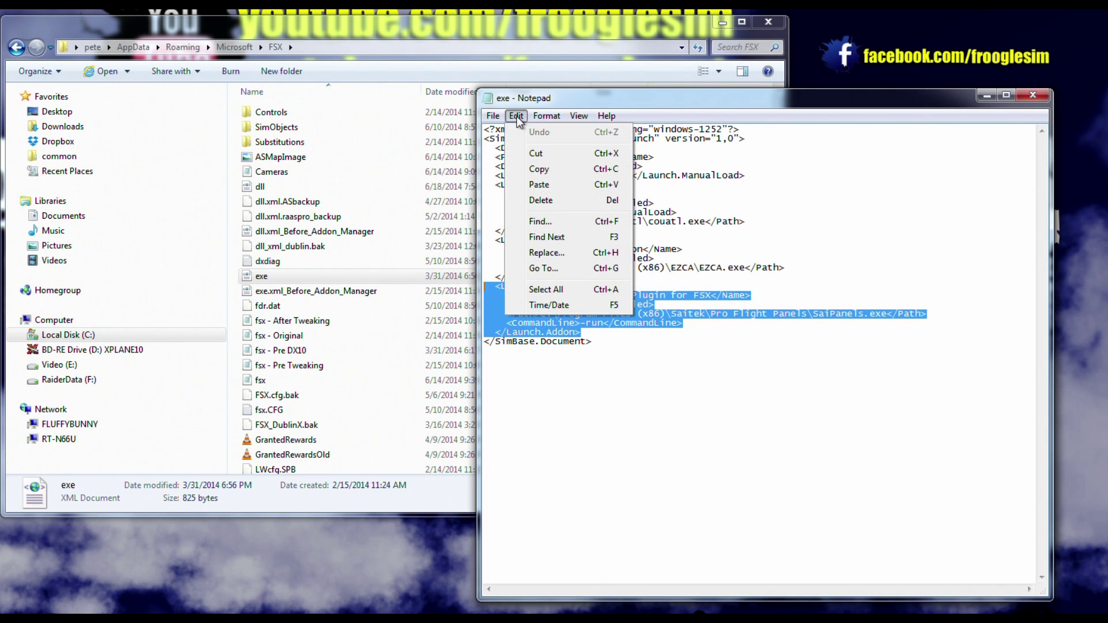
left_click(544, 169)
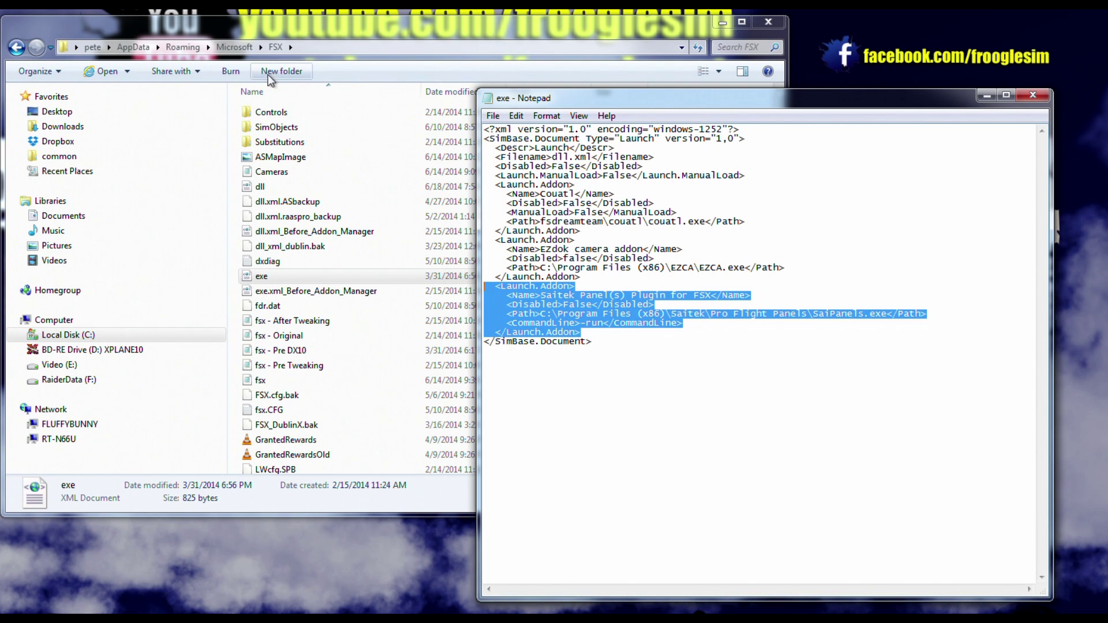
Go from the user folder to AppData\Roaming\Lockheed Martin\Prepar3D v2 and select its exe file.
left_click(152, 26)
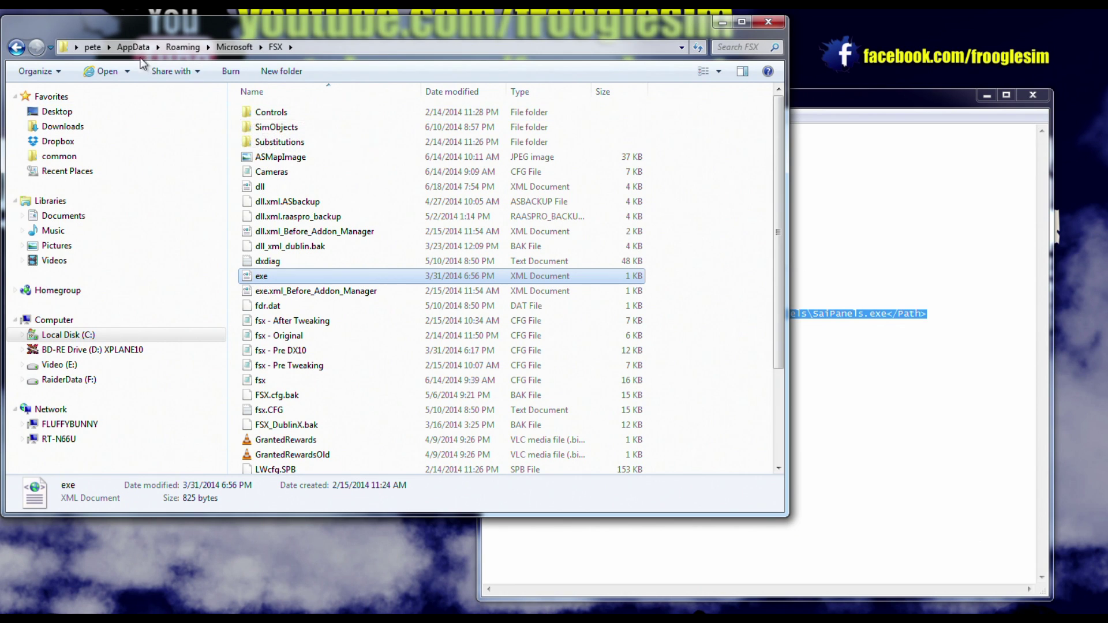
left_click(108, 47)
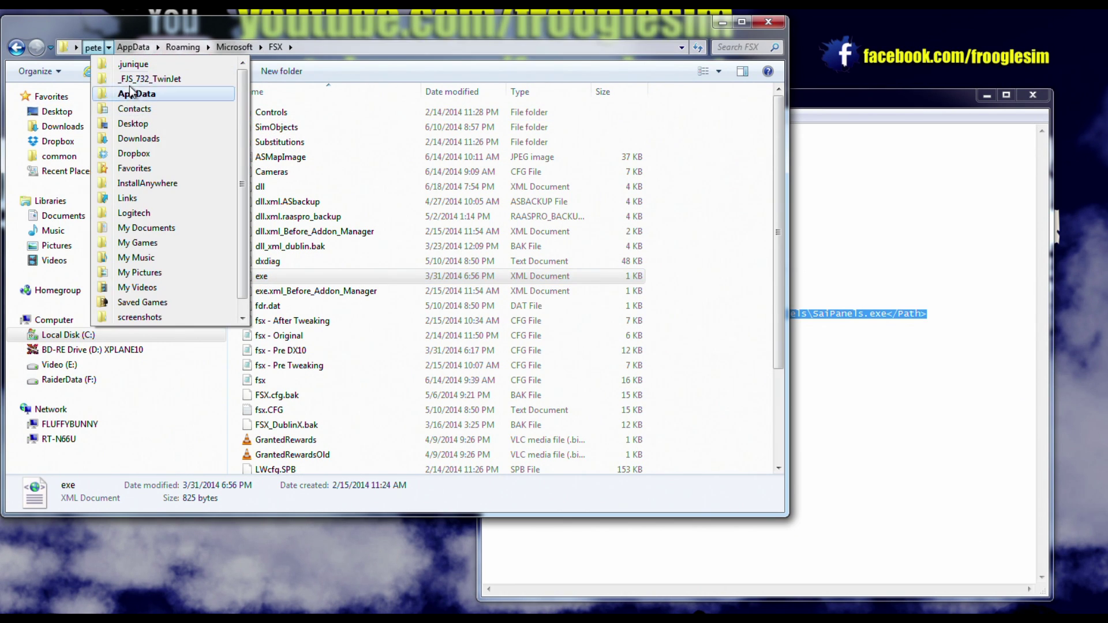
left_click(76, 47)
left_click(92, 111)
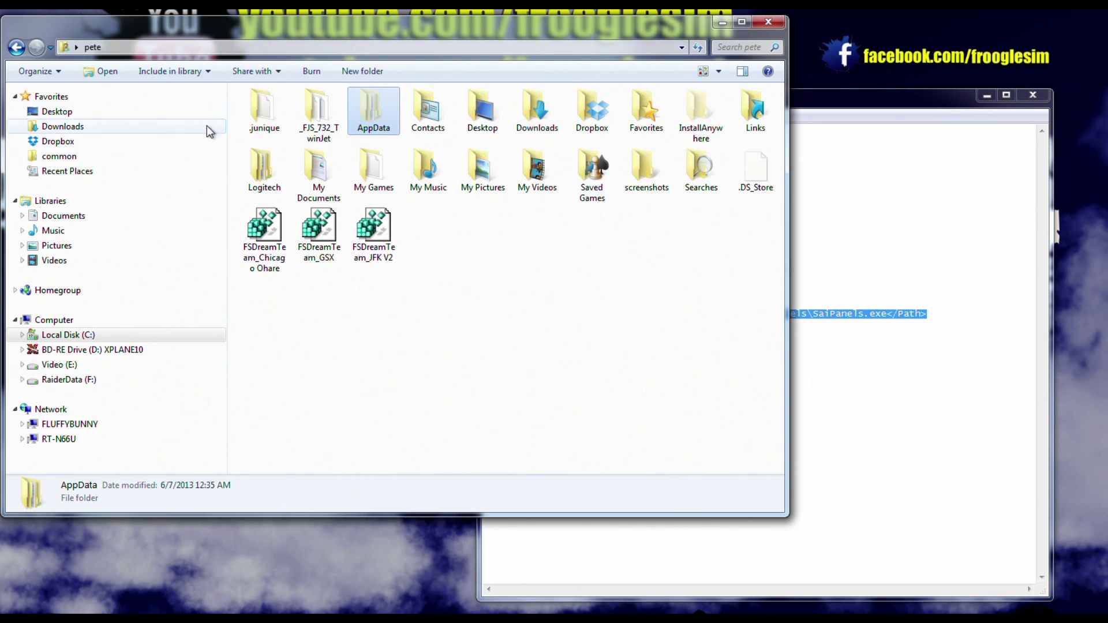
double_click(374, 110)
double_click(289, 144)
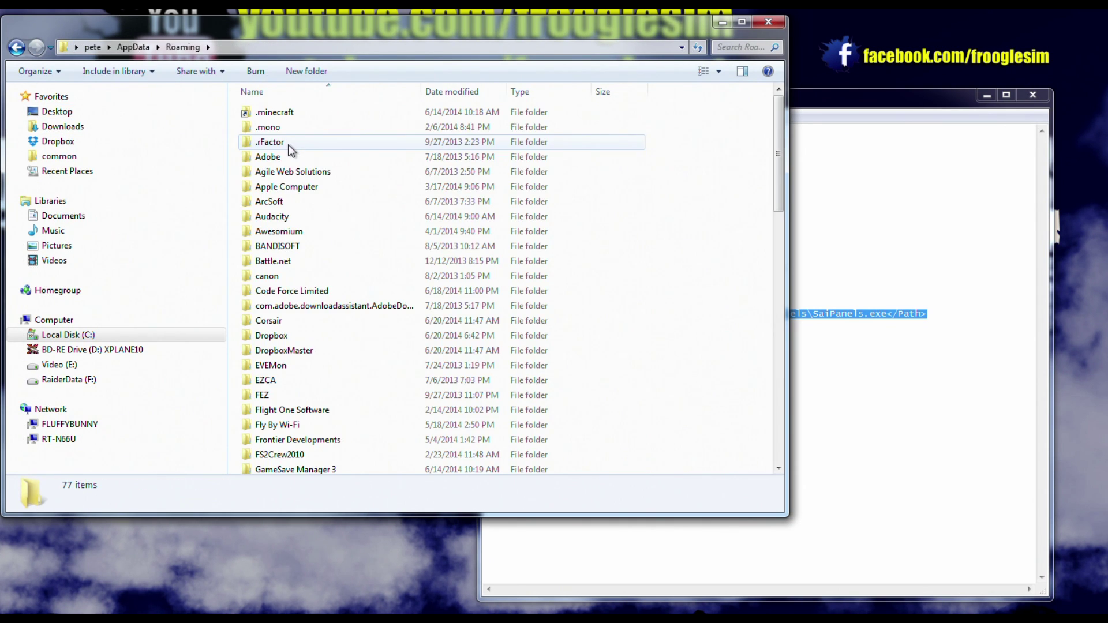
scroll(330, 167, "down", 3)
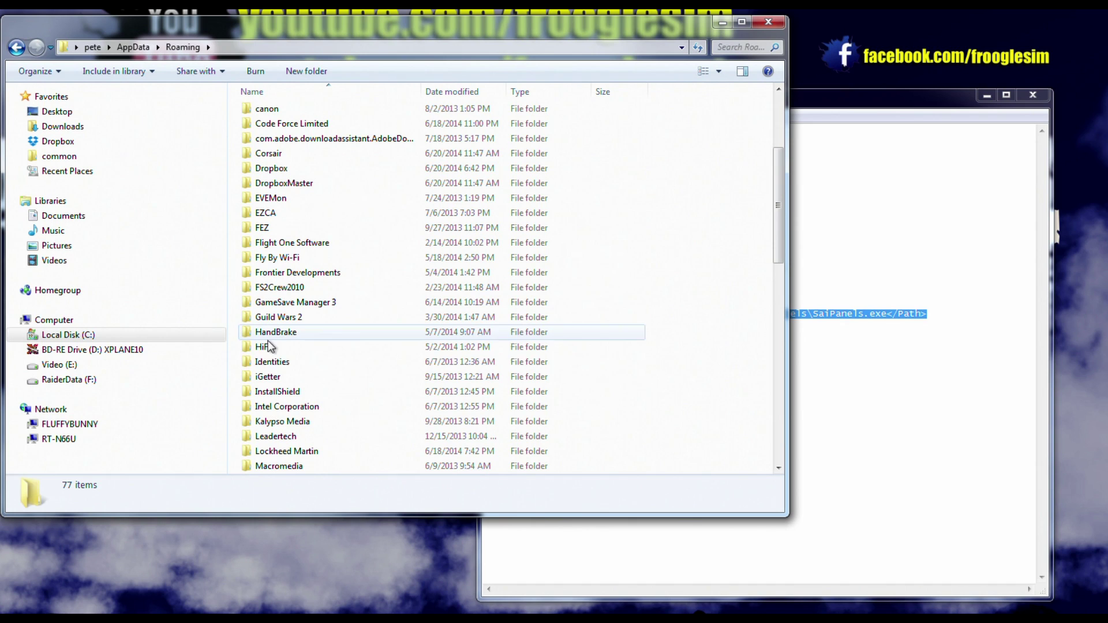
double_click(280, 451)
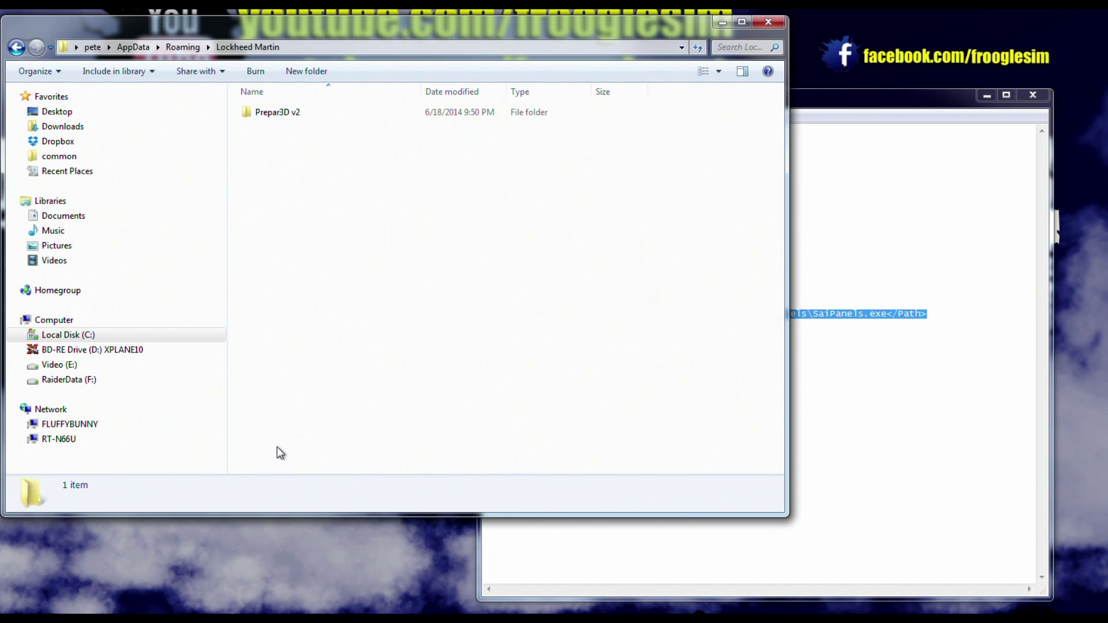
double_click(289, 114)
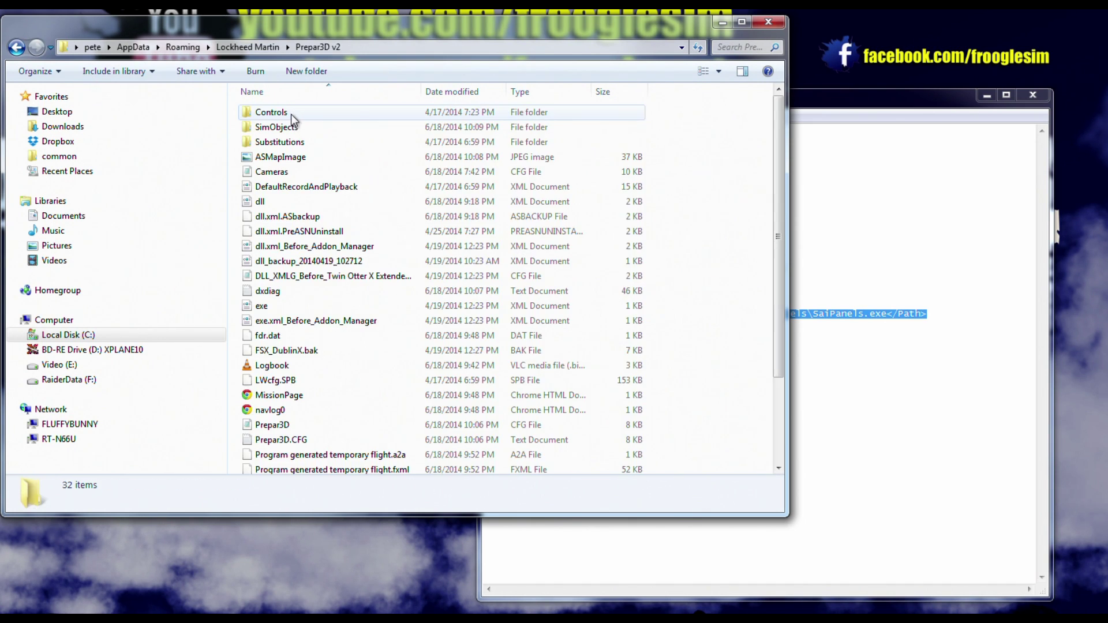
left_click(279, 307)
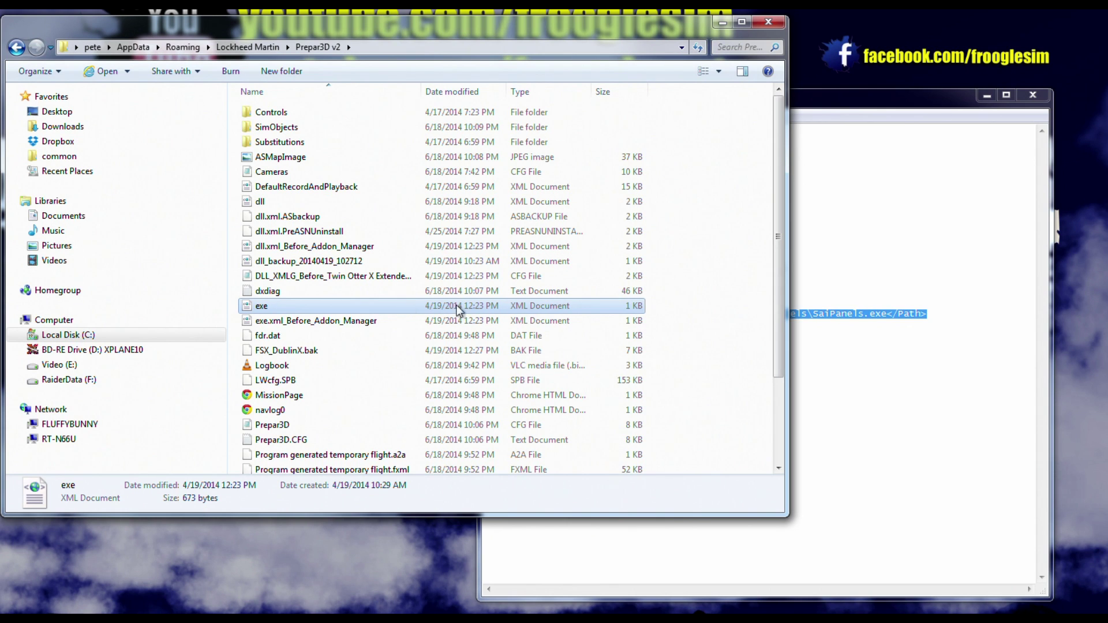
Open the Prepar3D v2 exe in Notepad and paste the Saitek entry after the last Launch.Addon.
right_click(316, 309)
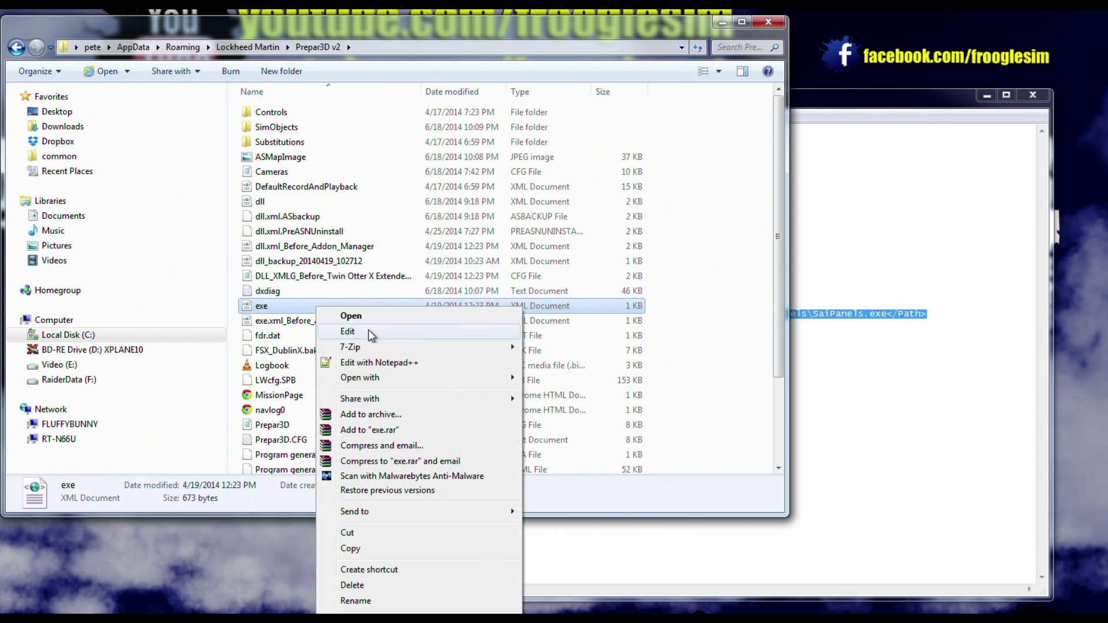
left_click(369, 332)
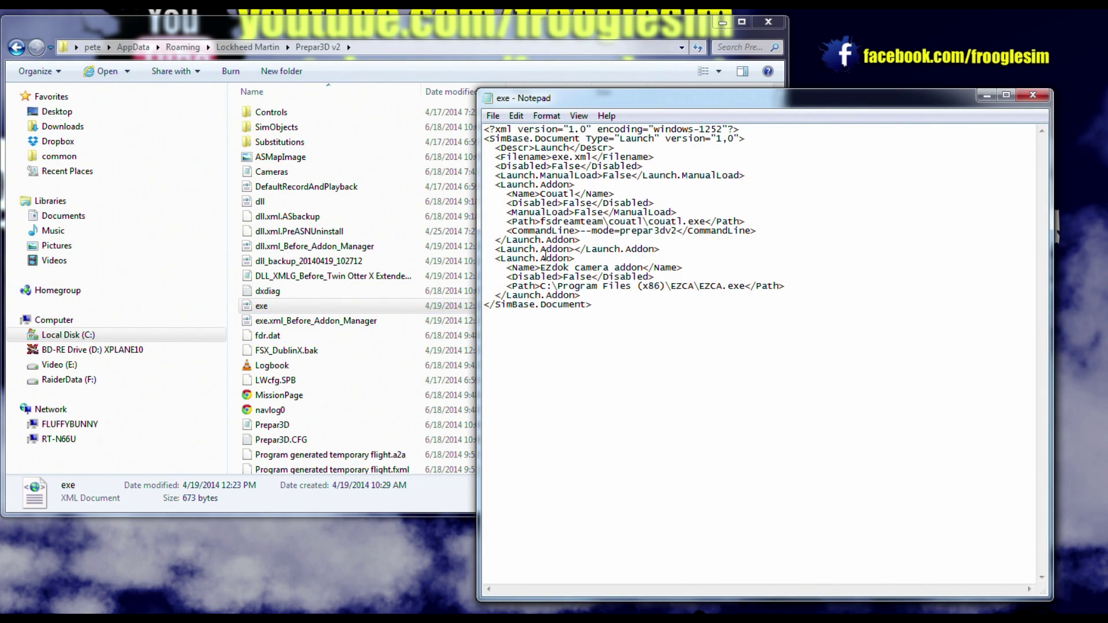
left_click(582, 295)
key("Return")
left_click(516, 115)
left_click(539, 185)
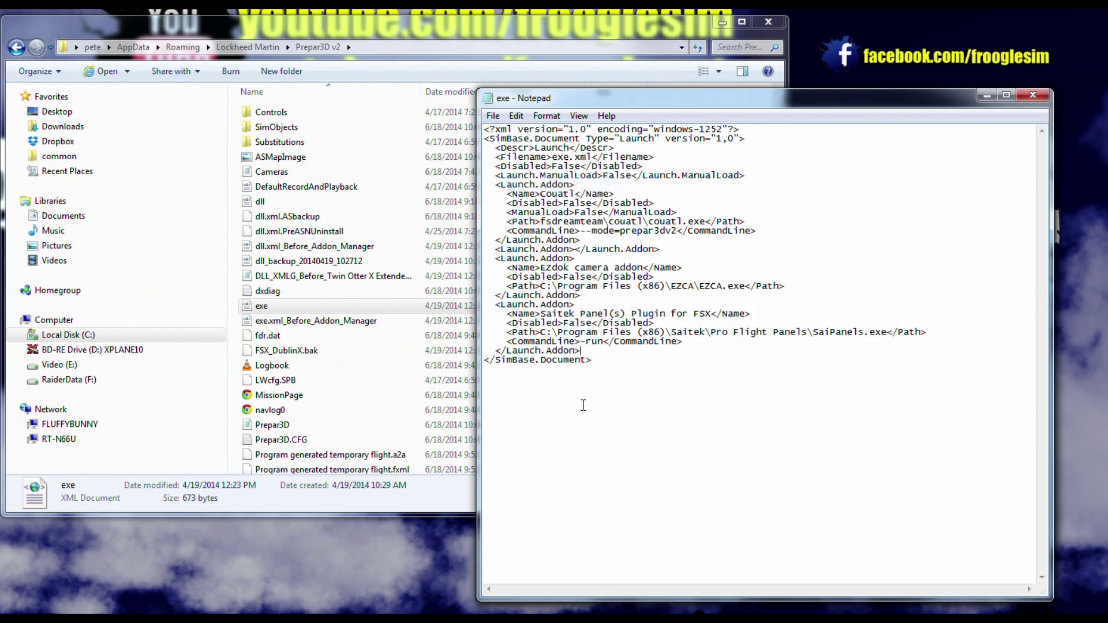
Save the edited Prepar3D v2 exe launch file.
left_click(494, 115)
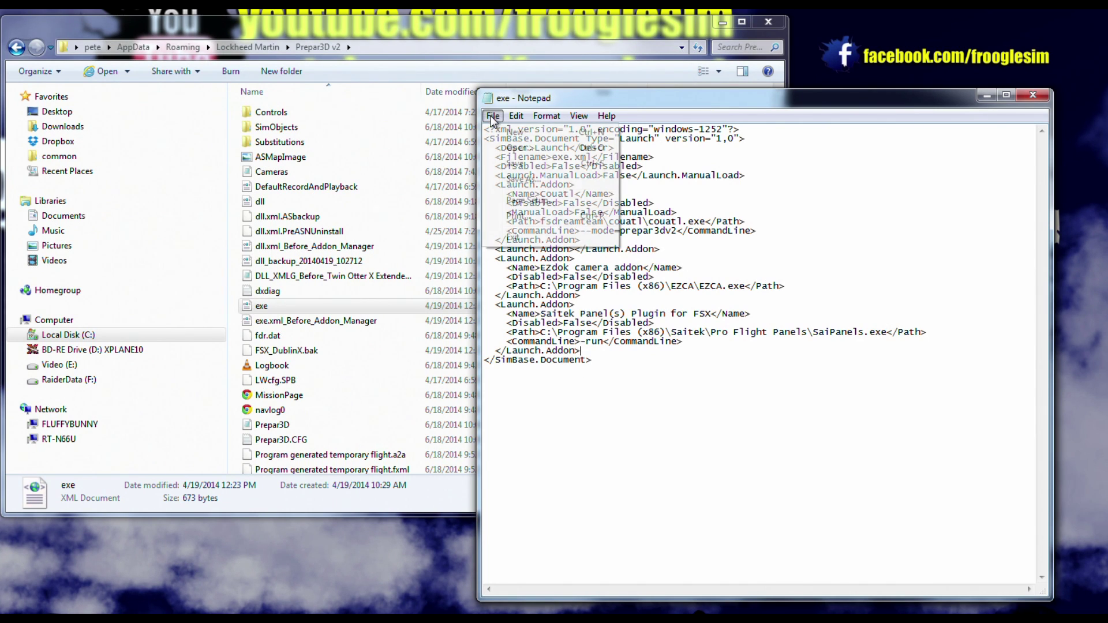
left_click(545, 163)
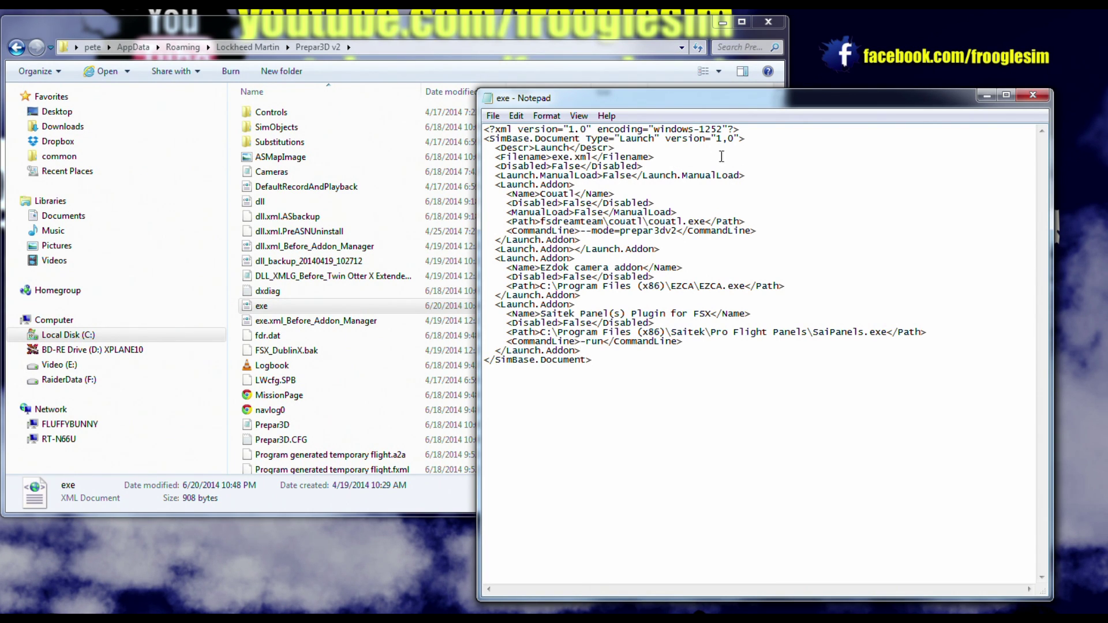
left_click(492, 116)
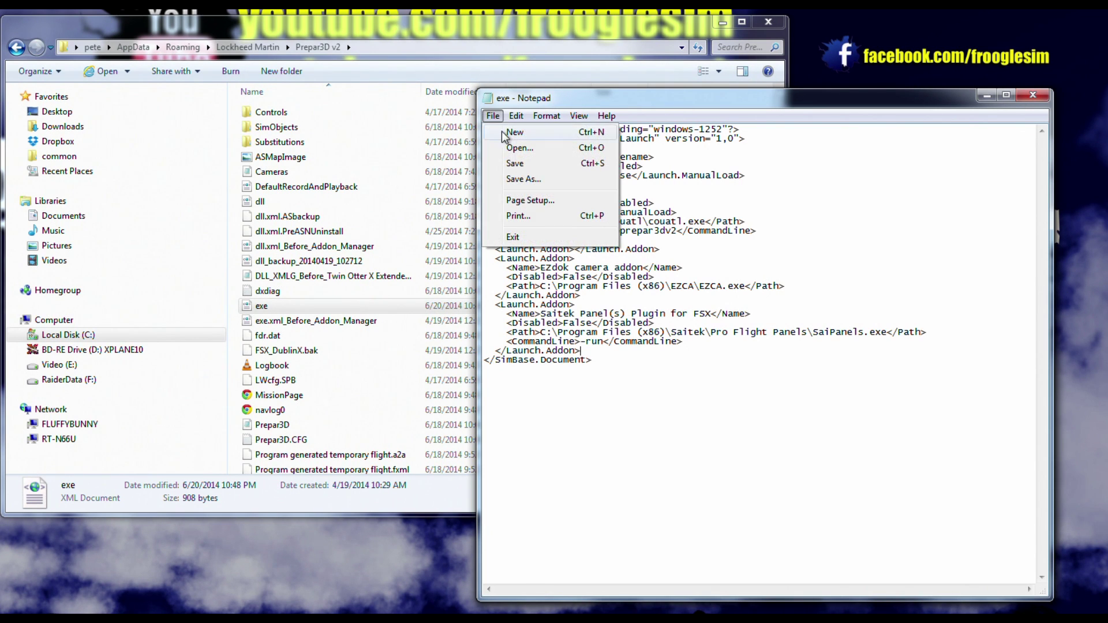
left_click(515, 163)
left_click(754, 22)
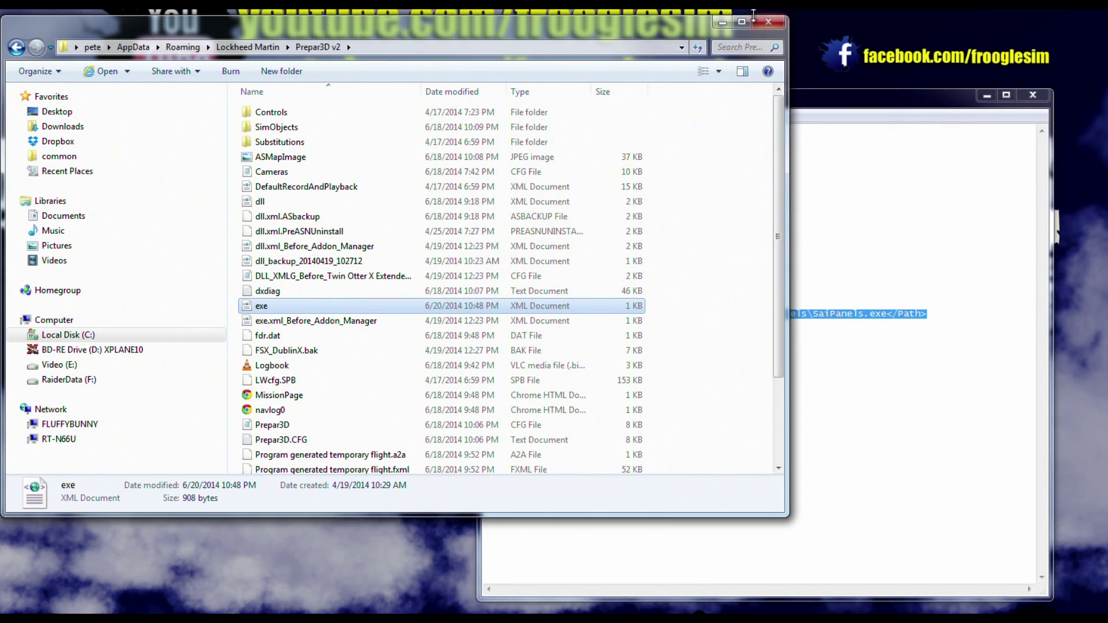
Close Explorer and Notepad, launch Migration Tool, and enable Virtual FSX for Prepar3D v2.
left_click(767, 22)
left_click(1032, 95)
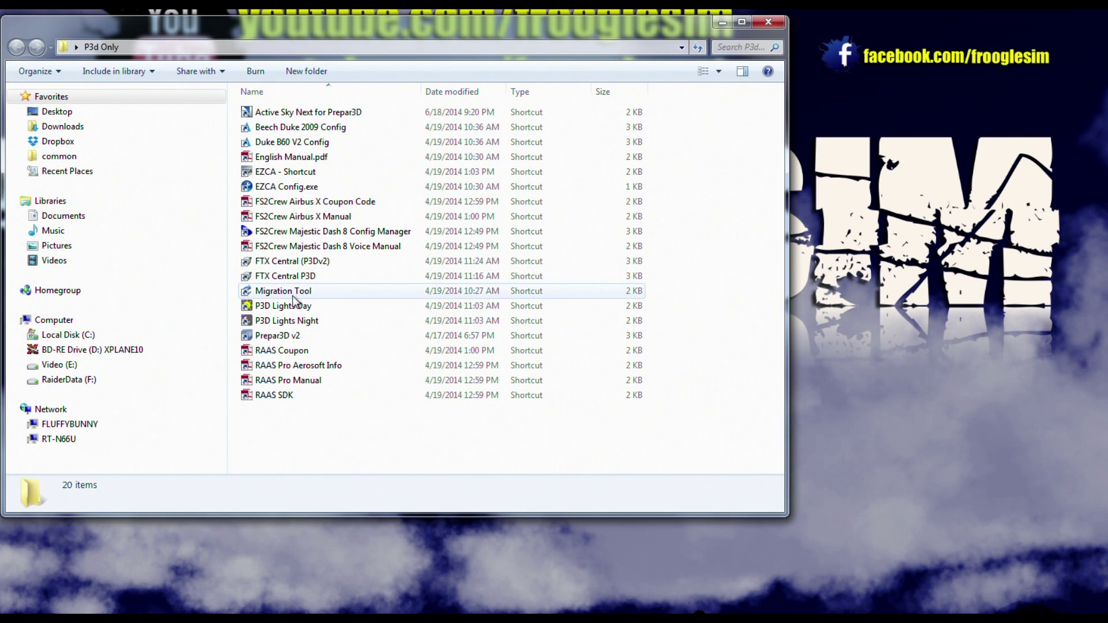
double_click(295, 292)
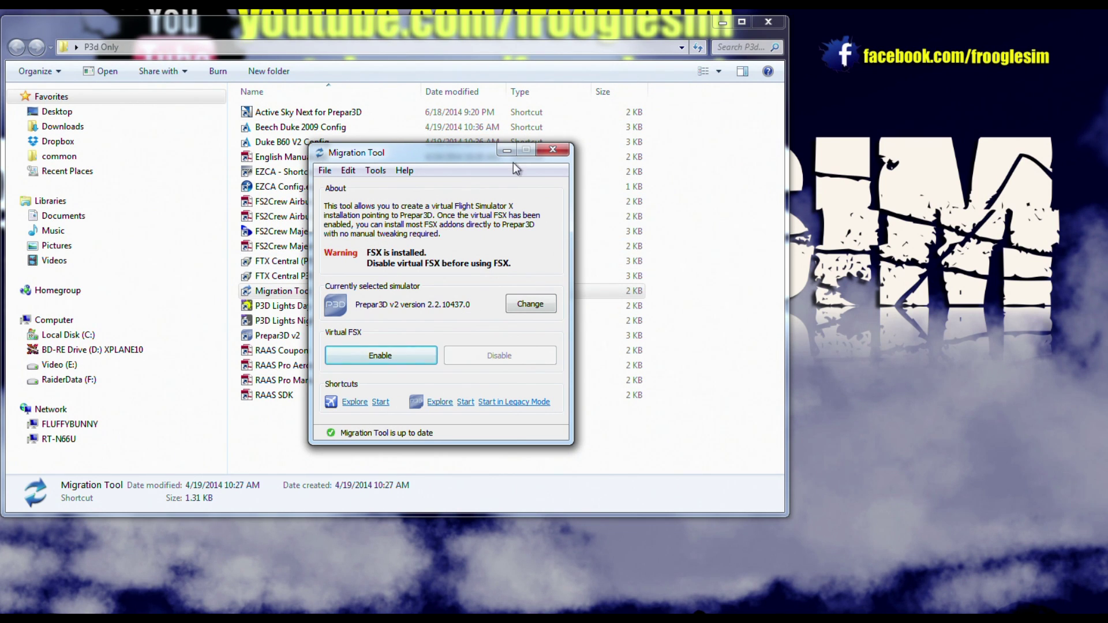
left_click(417, 360)
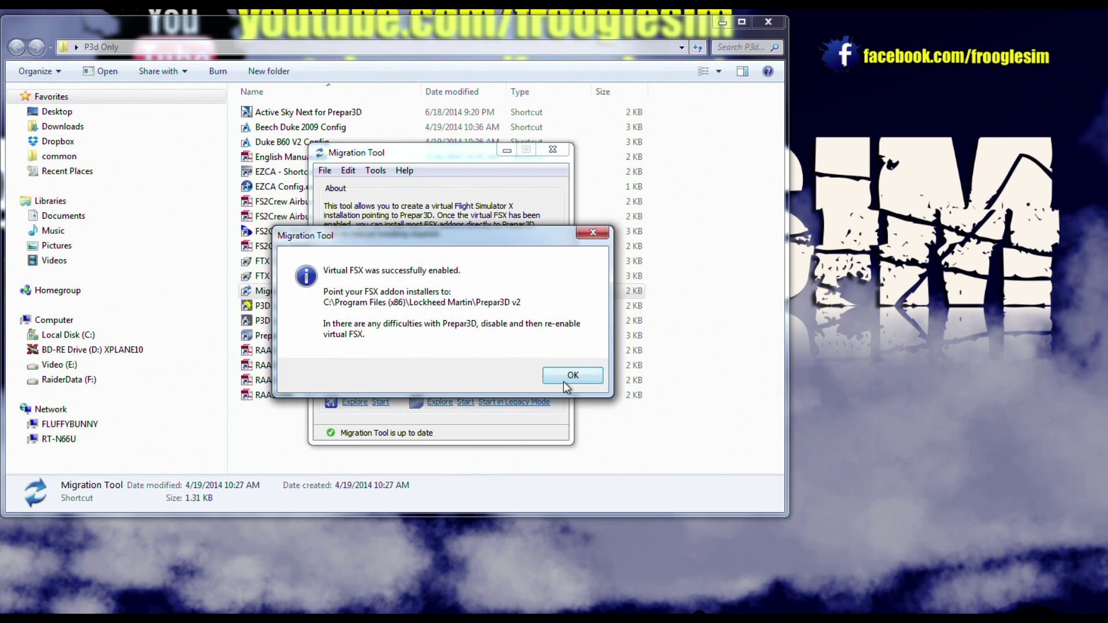
left_click(564, 381)
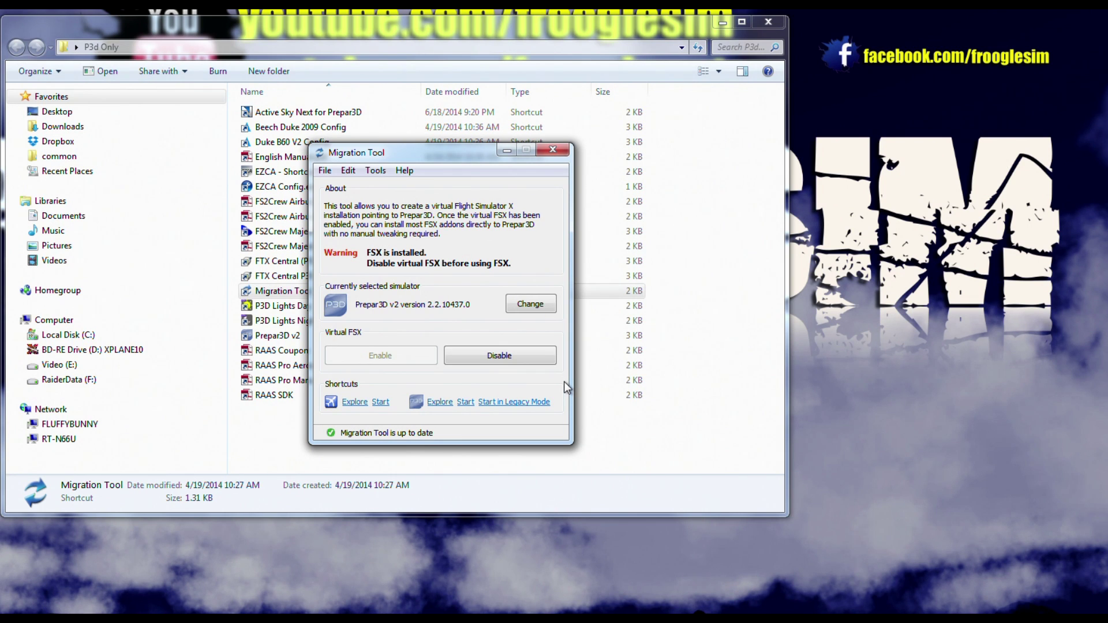